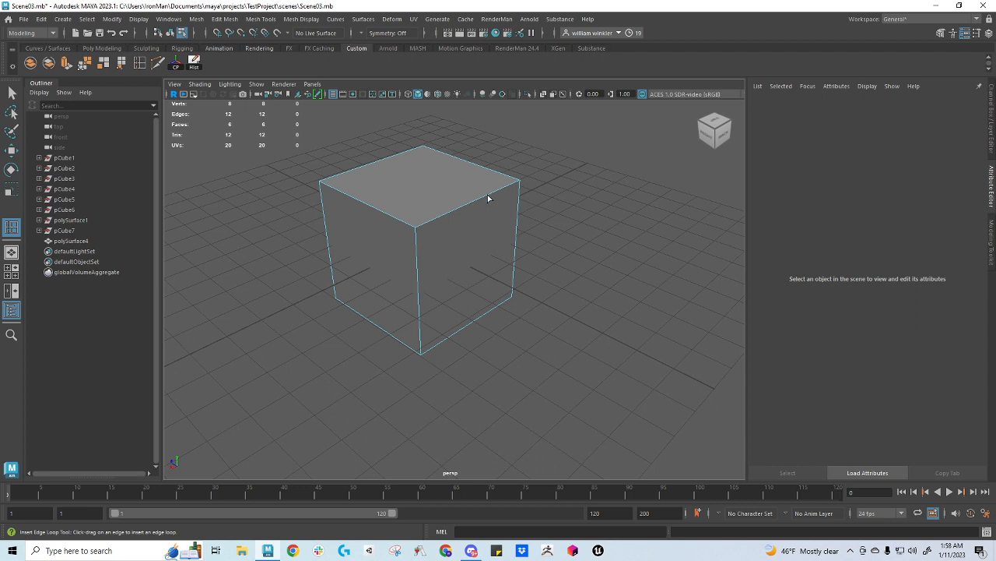
Insert an edge loop around the cube close to one of its vertical corner edges
left_click(488, 198)
left_click_drag(488, 198, 510, 198)
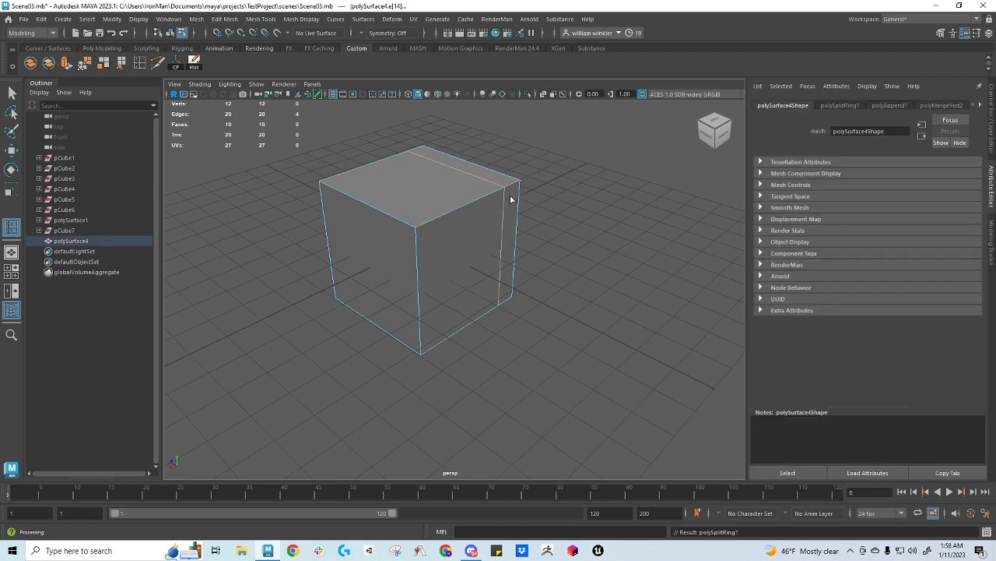
left_click_drag(512, 199, 440, 190, "alt")
middle_click_drag(440, 190, 743, 331, "alt")
left_click_drag(415, 251, 352, 113, "alt")
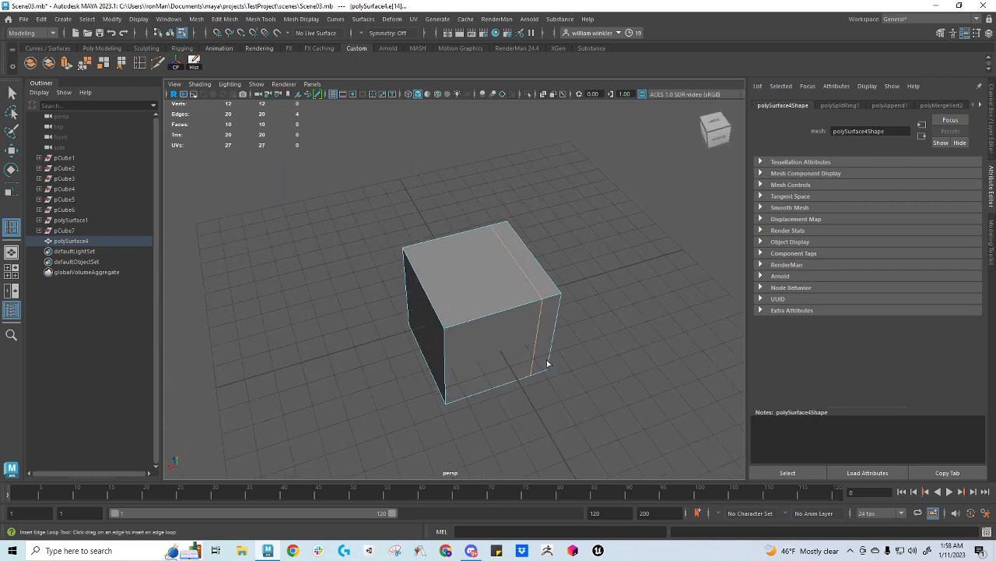
middle_click_drag(543, 362, 513, 151, "alt")
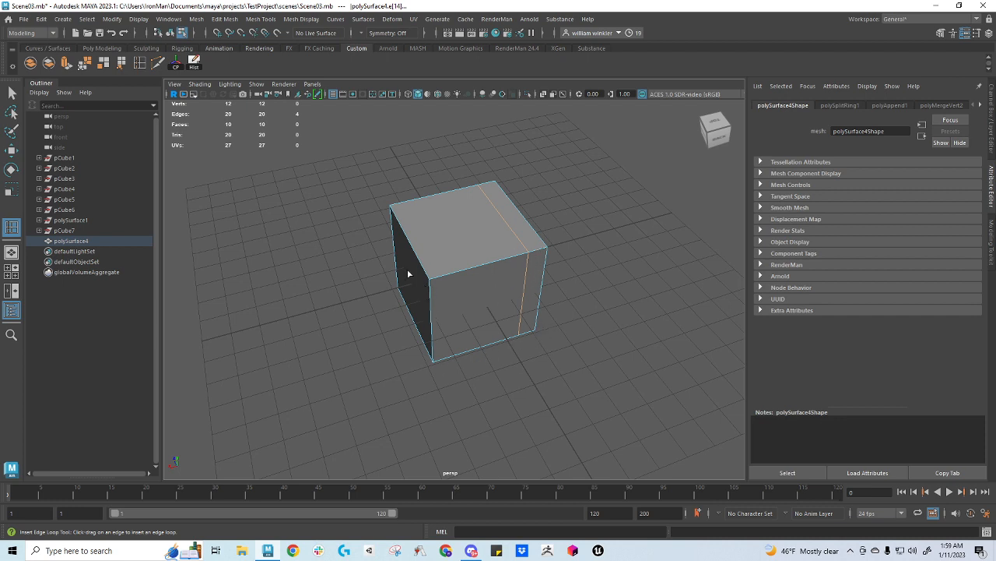
Extract the larger of the cube's two top faces as a separate piece
key("w")
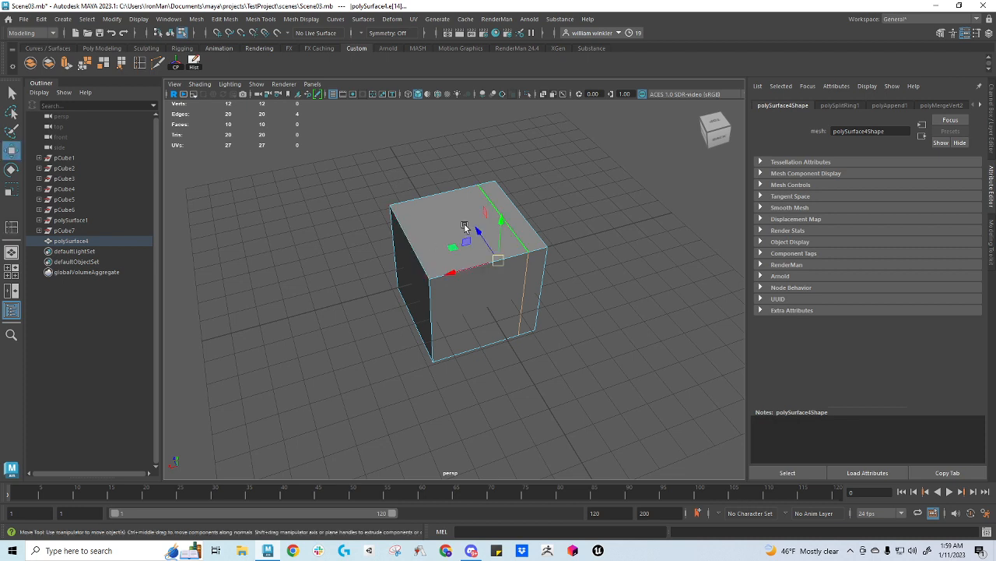
right_click_drag(465, 224, 458, 250)
left_click(420, 216)
left_click(421, 216)
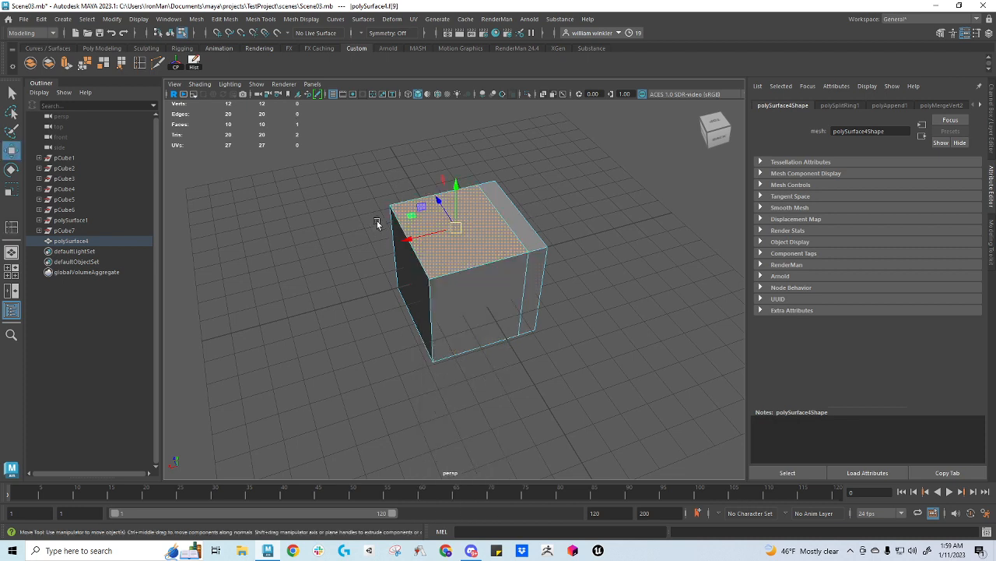
left_click(104, 65)
Move the extracted top face along X until it lies clear of the cube's side
key("w")
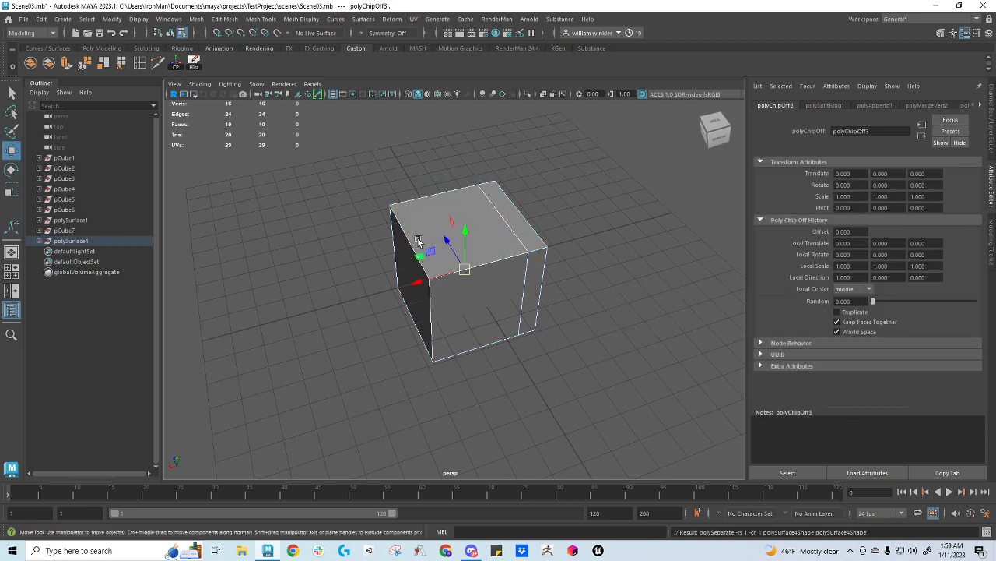
mouse_move(427, 280)
left_mouse_down()
mouse_move(290, 318)
mouse_move(413, 275)
left_mouse_up()
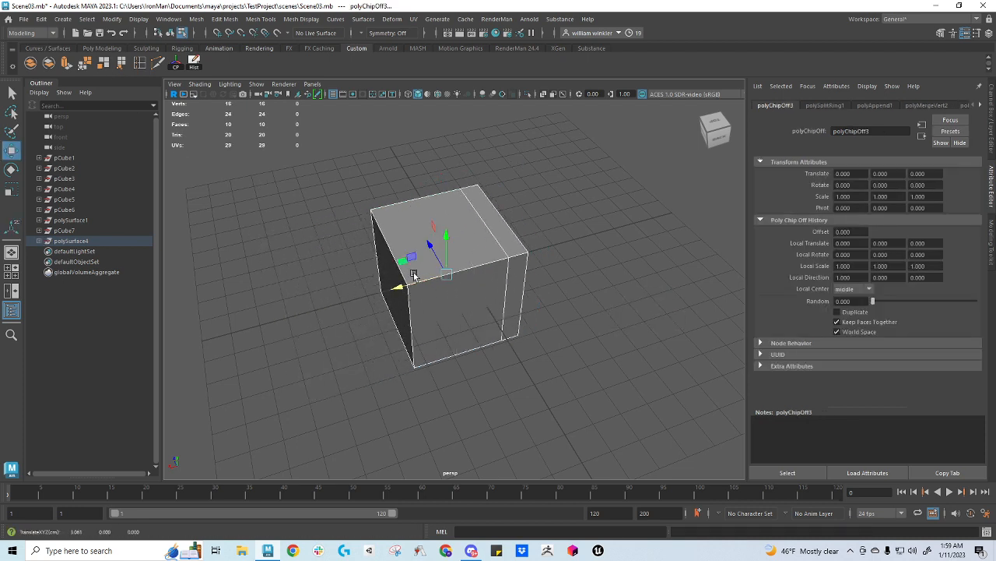
left_click(407, 219)
left_click(403, 186)
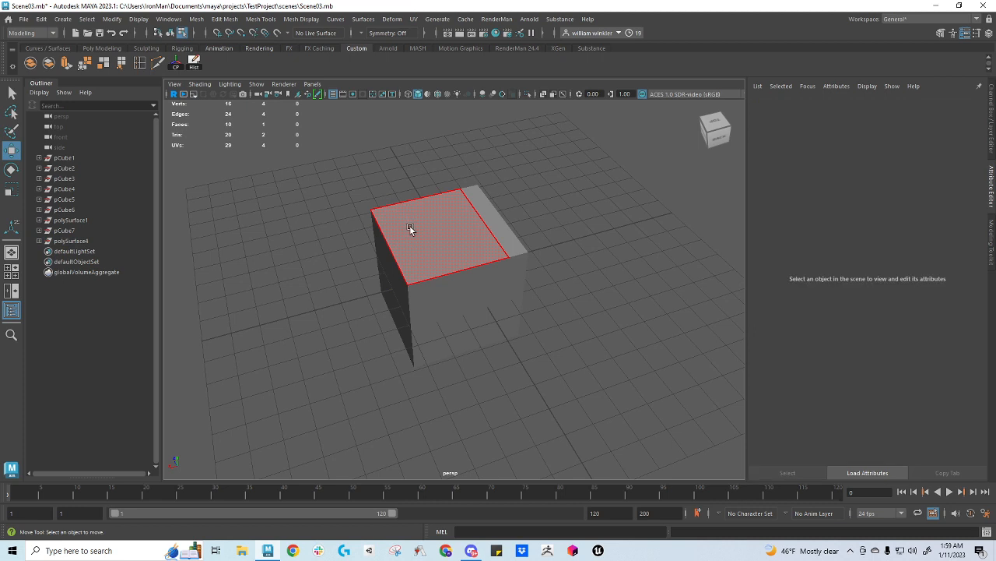
left_click(413, 234)
left_click_drag(381, 247, 233, 279)
right_click_drag(265, 247, 313, 228)
left_click(298, 260)
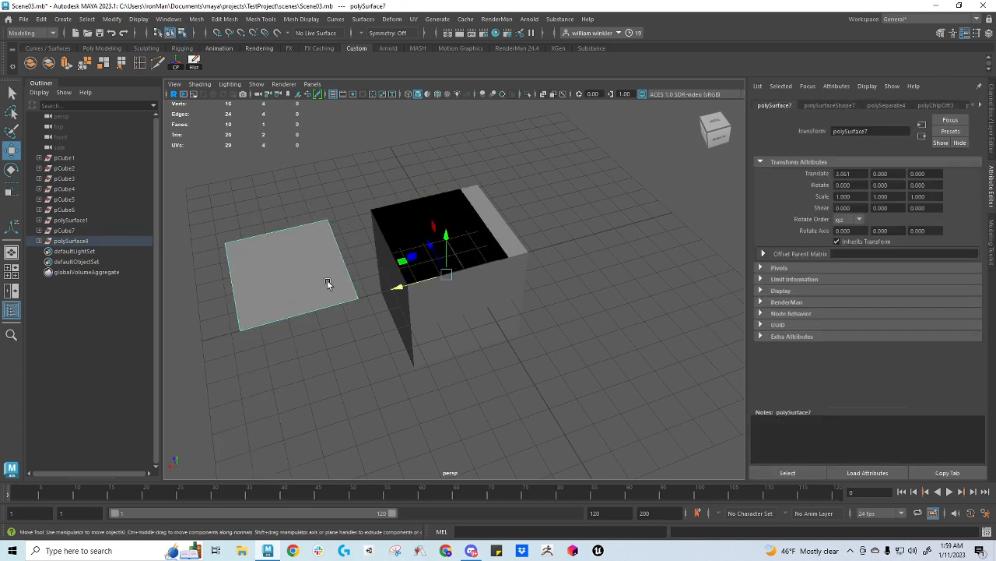
Duplicate the extracted face twice, placing the copies at about -43.3, 0, 0 and -18.6, 0, -27.4 around the cube
key("ctrl+d")
left_click_drag(397, 287, 716, 303)
key("ctrl+d")
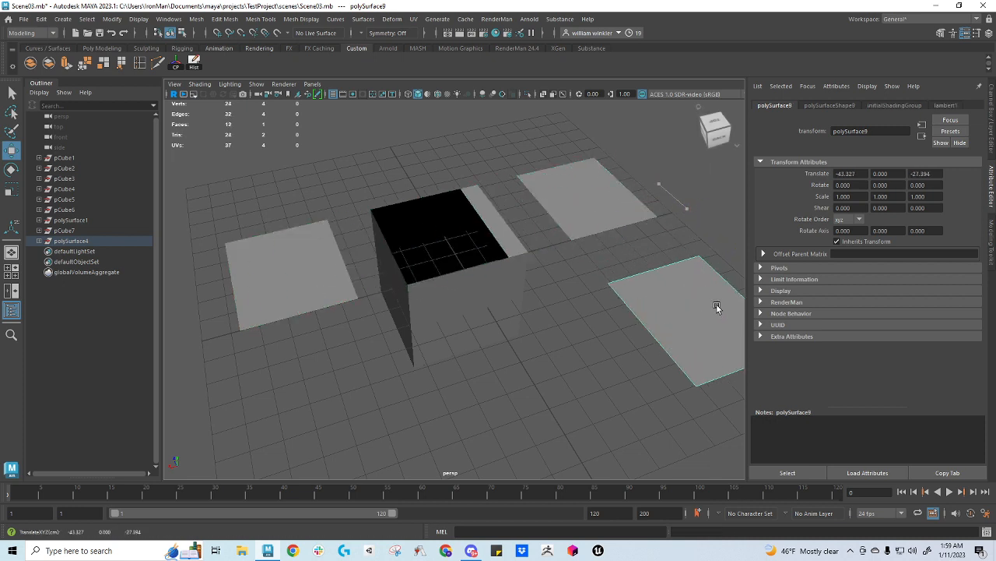
right_click_drag(683, 343, 619, 323, "alt")
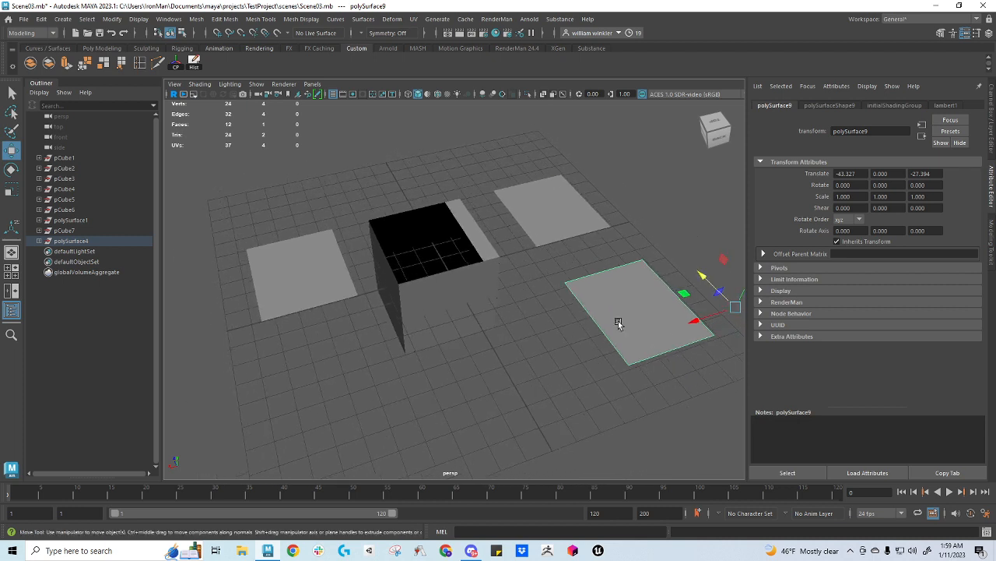
left_click_drag(693, 319, 584, 350)
left_click(497, 261)
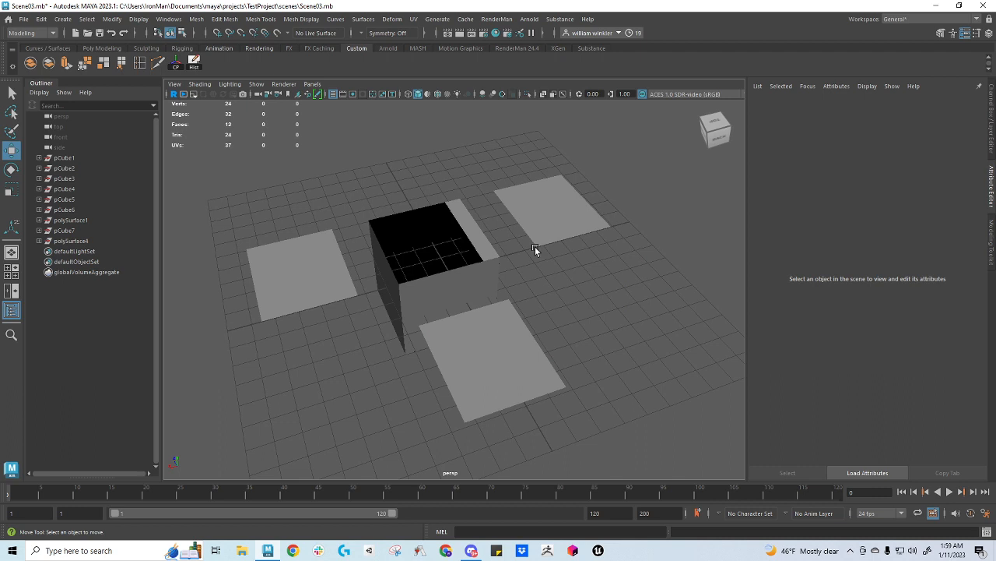
Merge the two front vertices of the original extracted face with a 0.1 threshold, turning it into a triangle
left_click(320, 243)
right_click(320, 243)
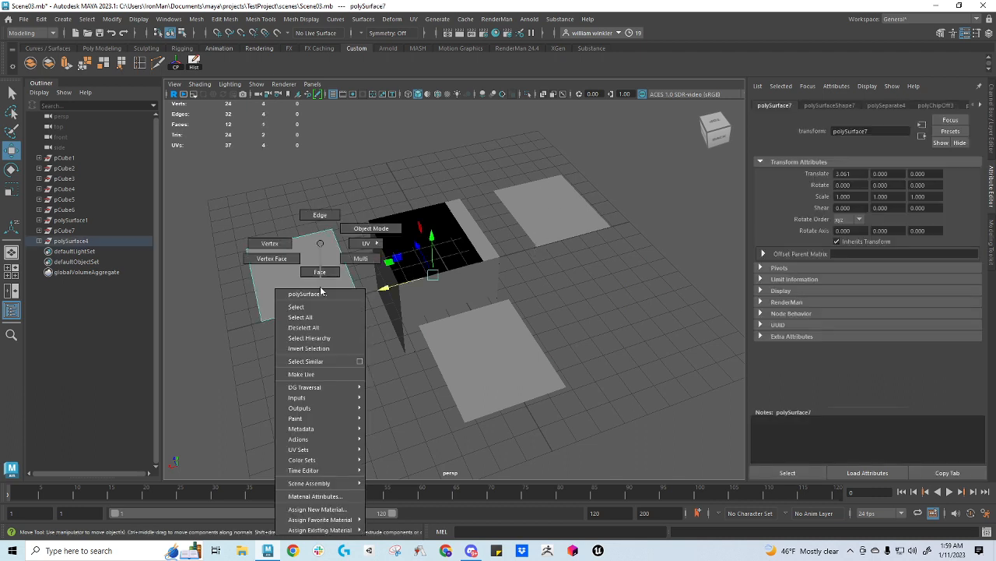
left_click(286, 245)
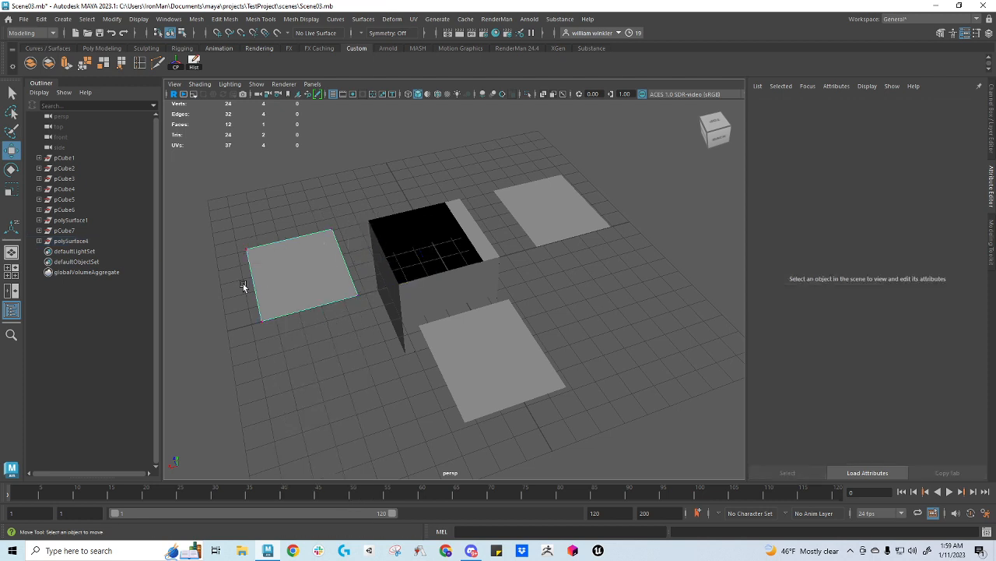
left_click_drag(245, 284, 372, 343)
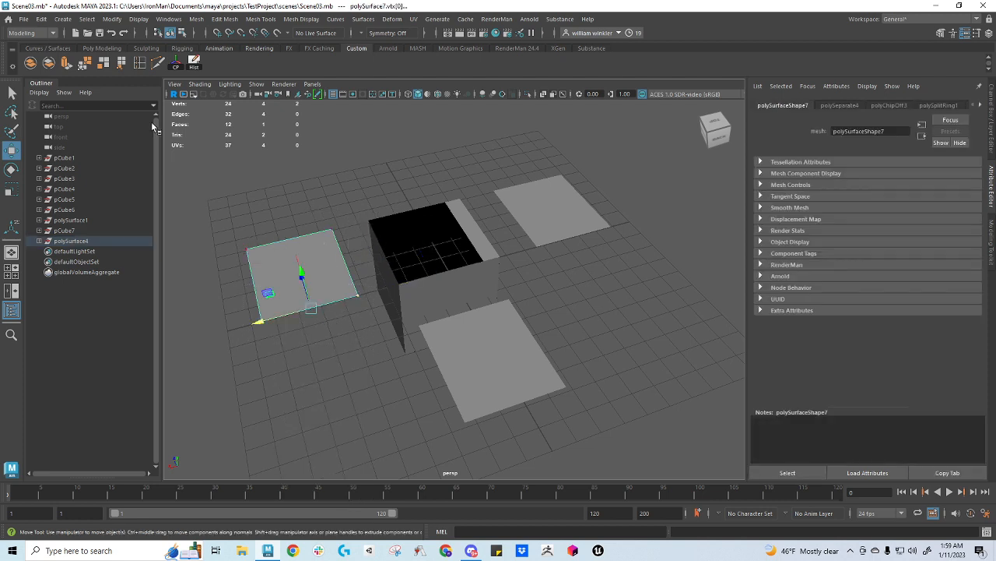
double_click(102, 65)
left_click(228, 280)
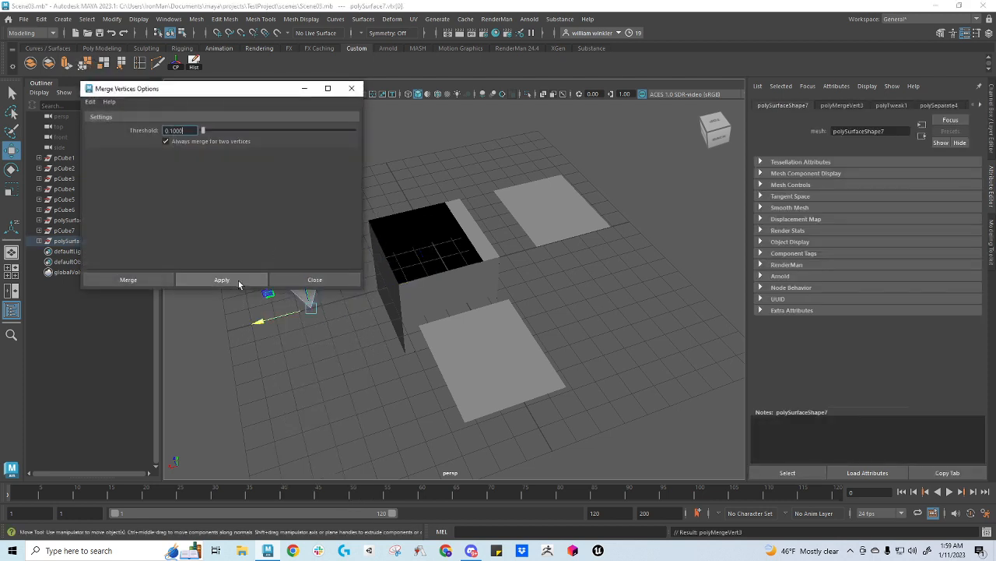
left_click(314, 280)
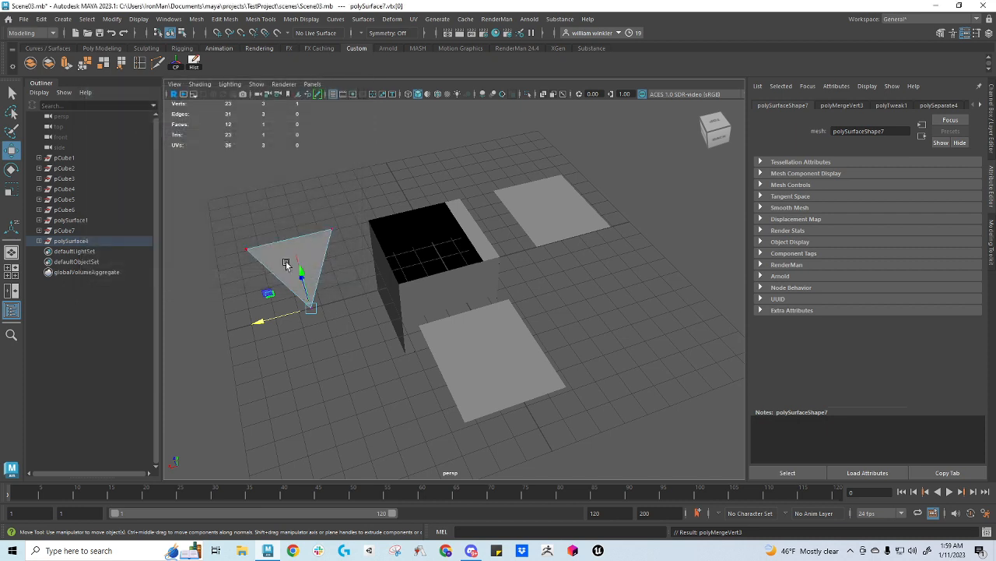
right_click_drag(303, 256, 319, 228)
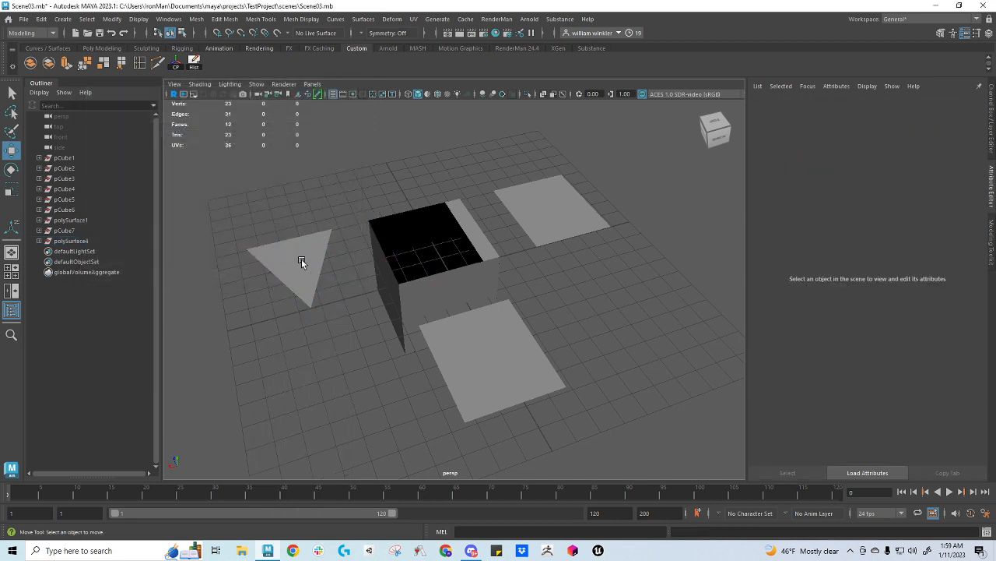
Add a vertex midway along the front copy's outer edge with Multi-Cut and pull it outward to form a five-sided face
left_click(522, 216)
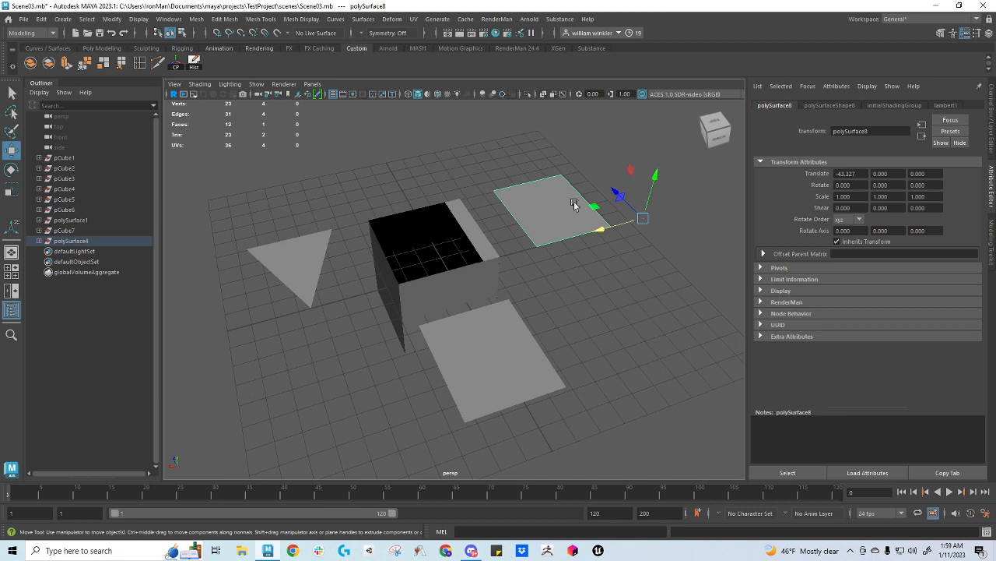
left_click(519, 374)
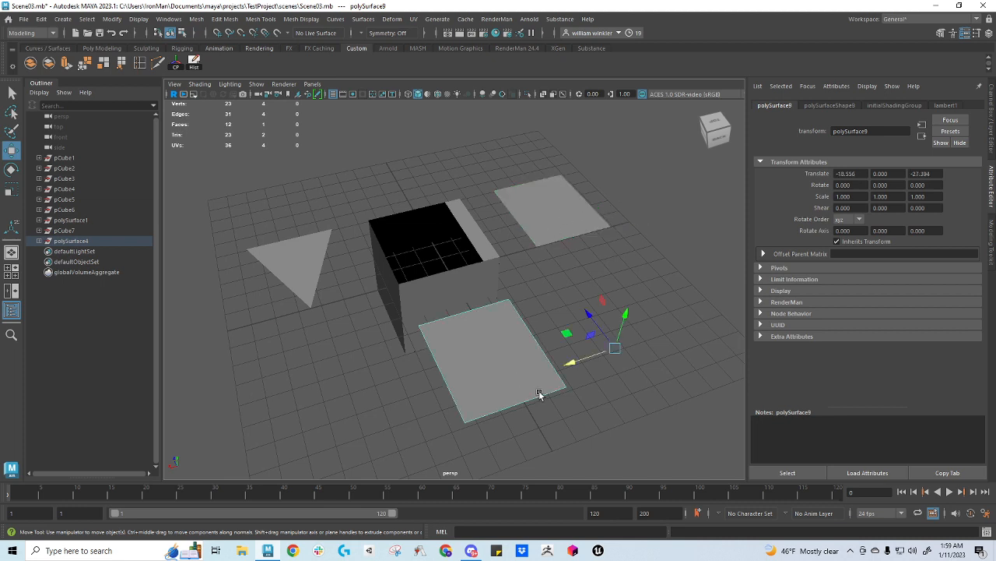
left_click(157, 67)
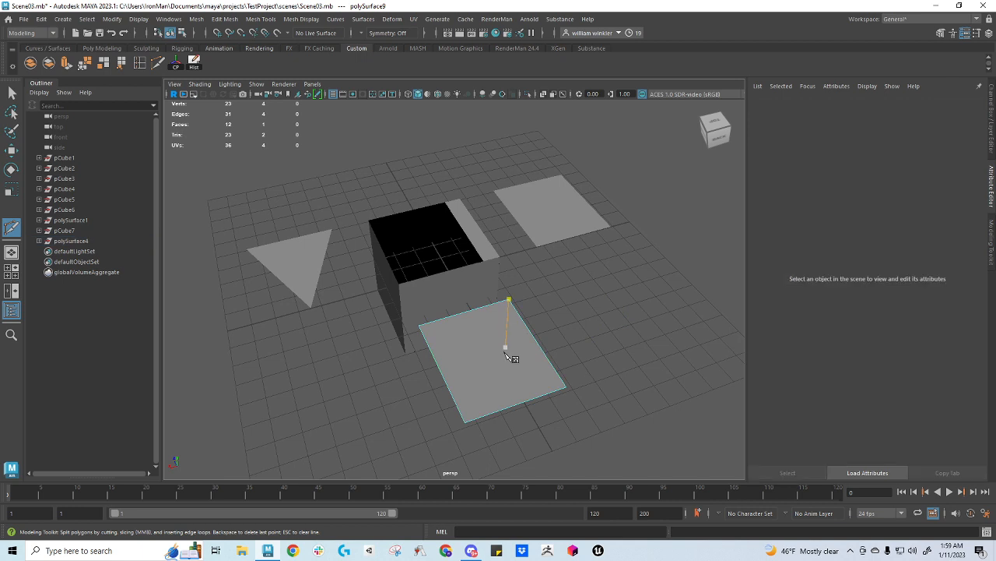
left_click(514, 405)
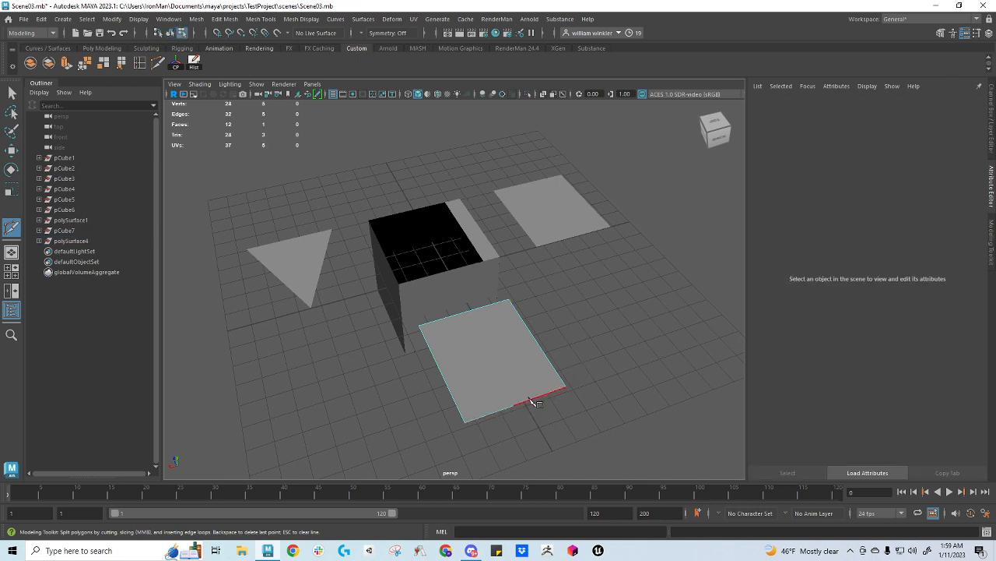
key("w")
right_click_drag(516, 398, 465, 242)
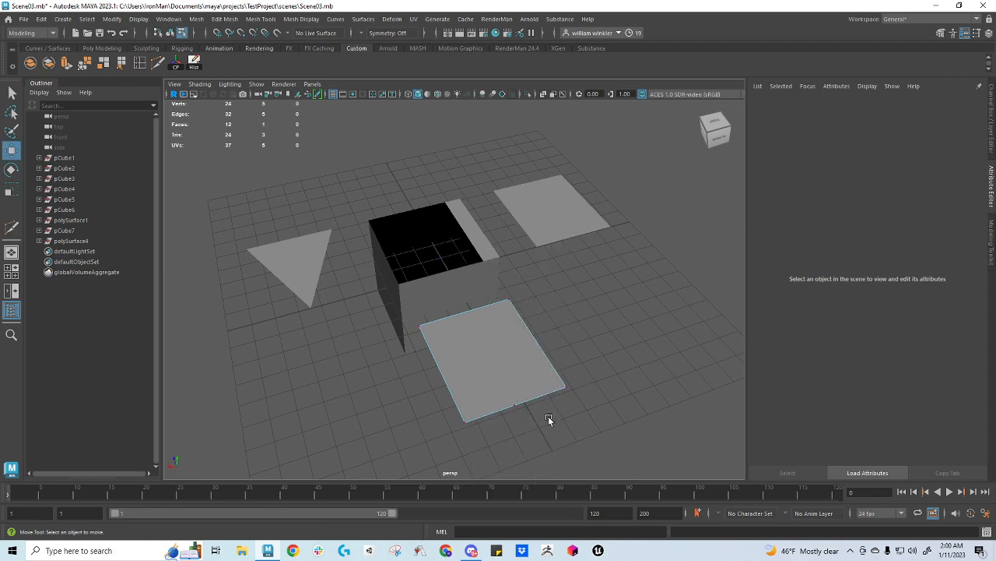
left_click(514, 405)
left_click_drag(495, 372, 508, 393)
Move the pentagon's three outer vertices inward together to shorten the face, and return to object mode
left_click_drag(443, 381, 610, 465)
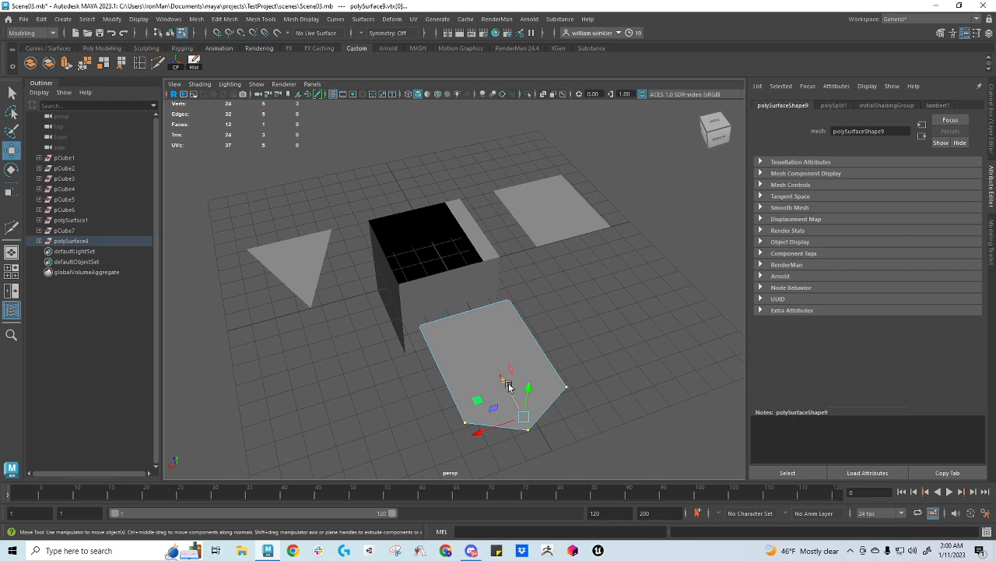
left_click_drag(509, 386, 477, 352)
left_click(549, 316)
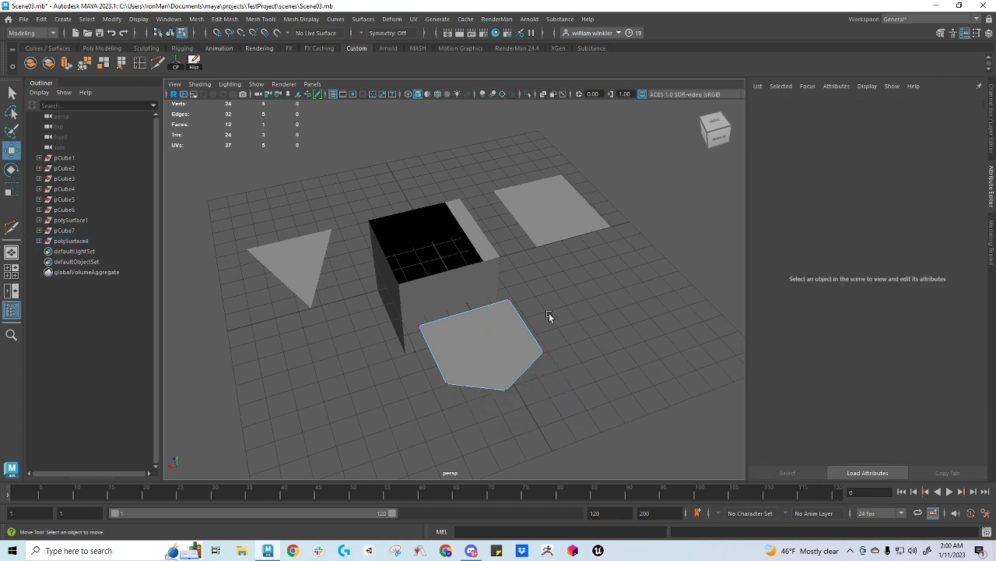
left_click(509, 352)
right_click_drag(500, 248, 534, 232)
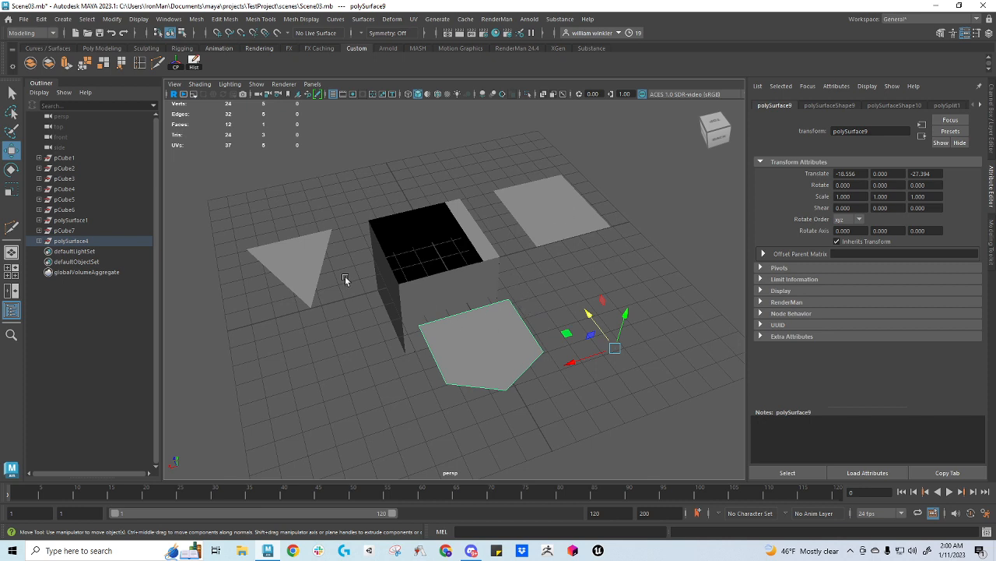
Try to insert an edge loop across the triangle, starting from the edge facing the cube
left_click(275, 260)
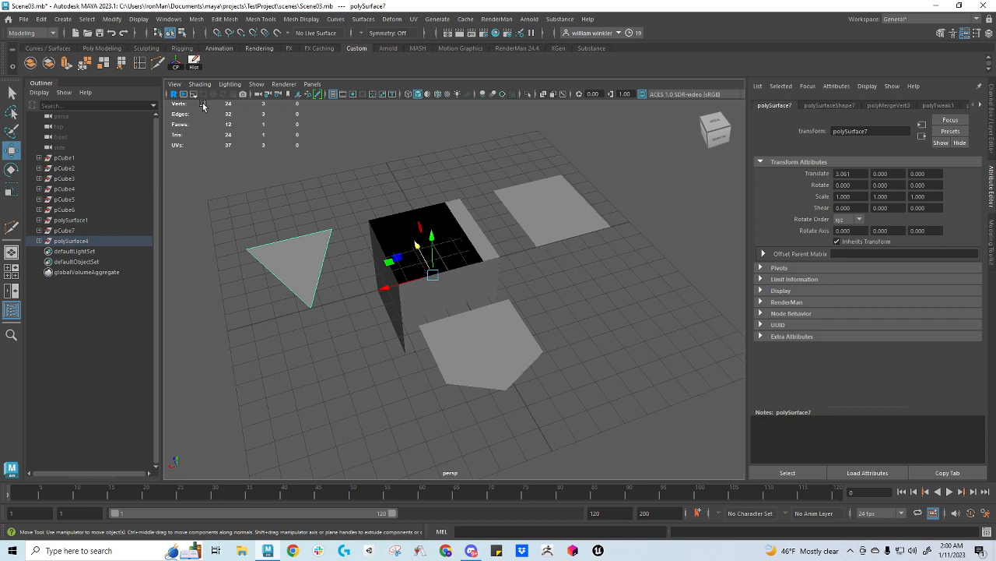
left_click(140, 63)
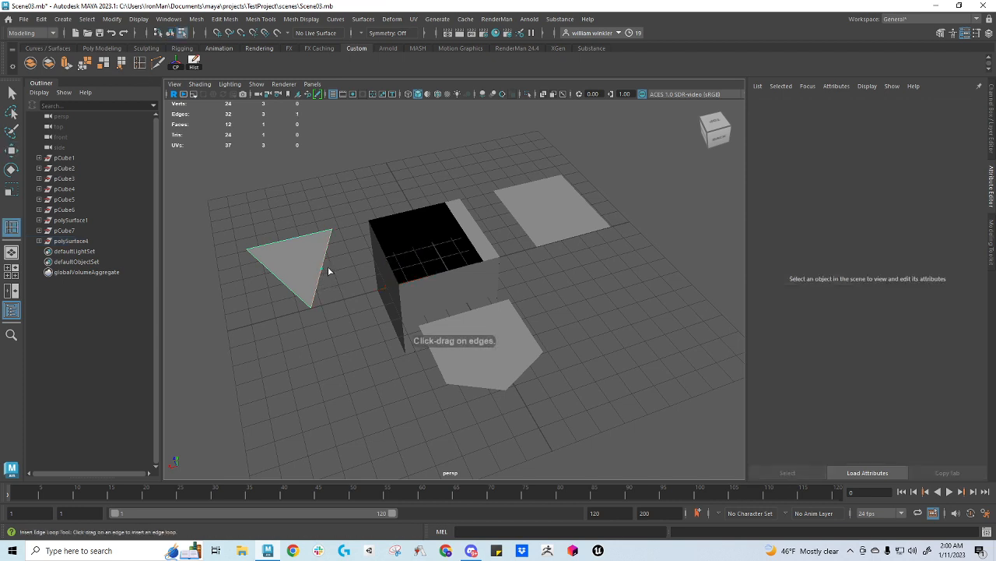
left_click(326, 267)
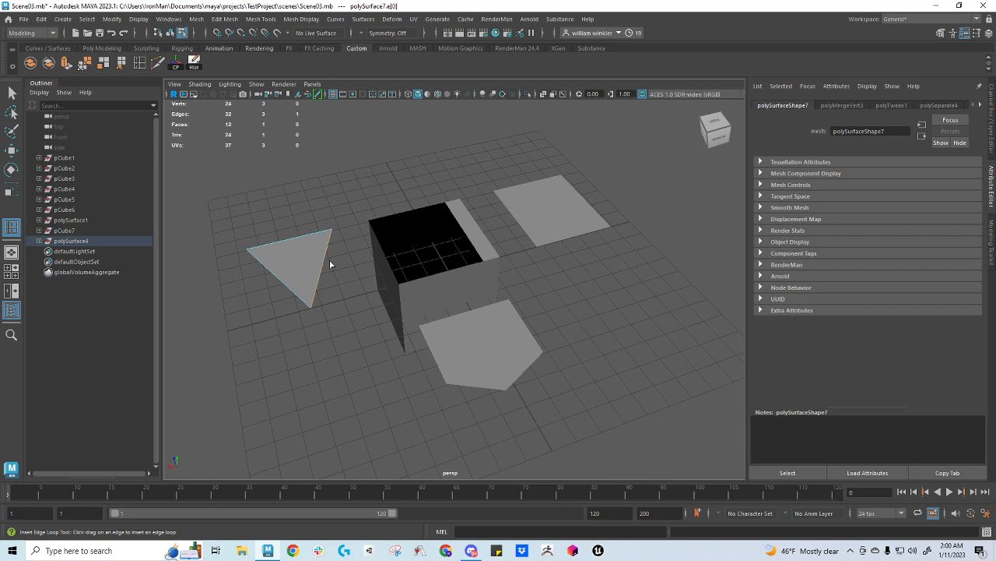
key("q")
right_click_drag(321, 243, 283, 254)
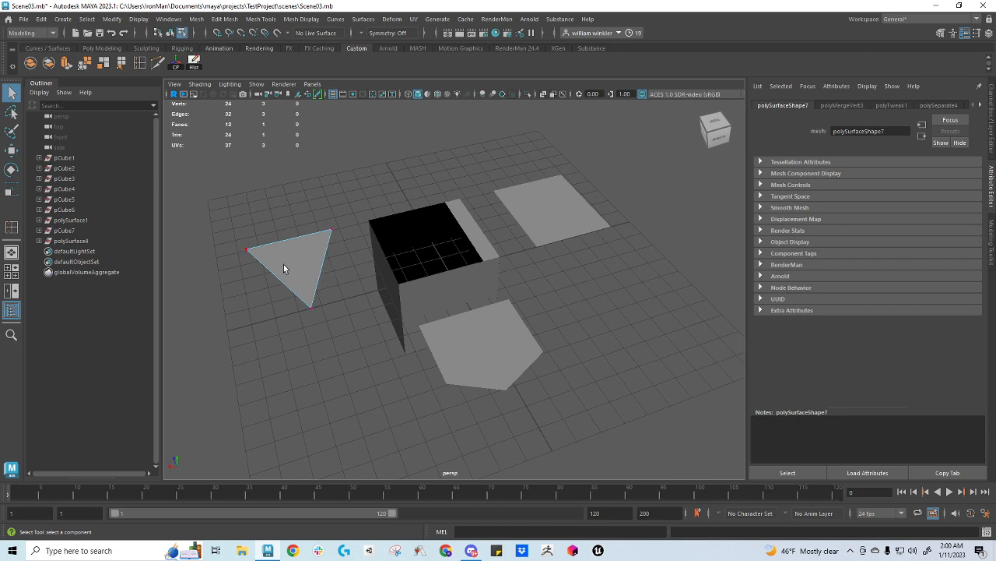
Try to insert an edge loop across the five-sided face from two of its edges
left_click(139, 63)
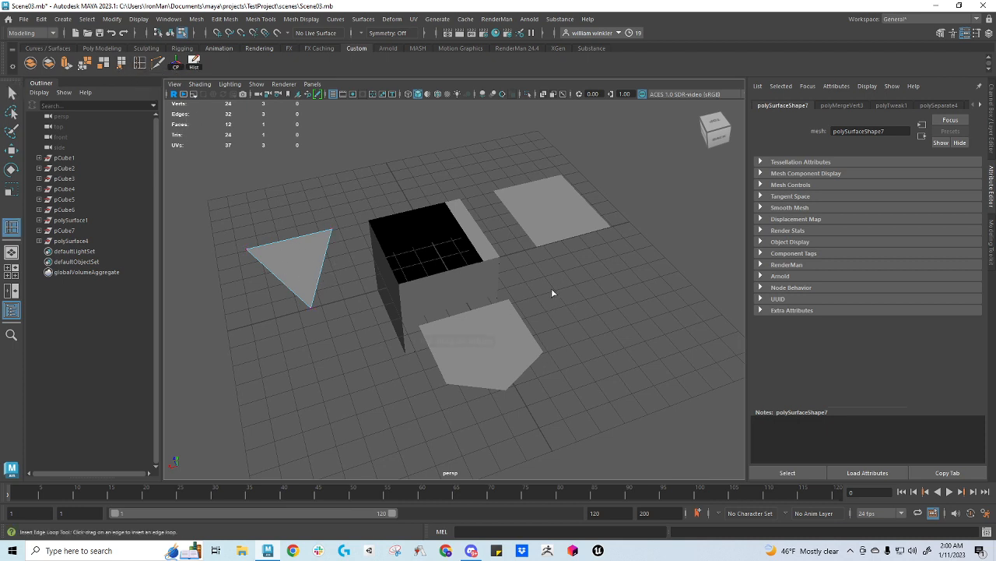
left_click(526, 329)
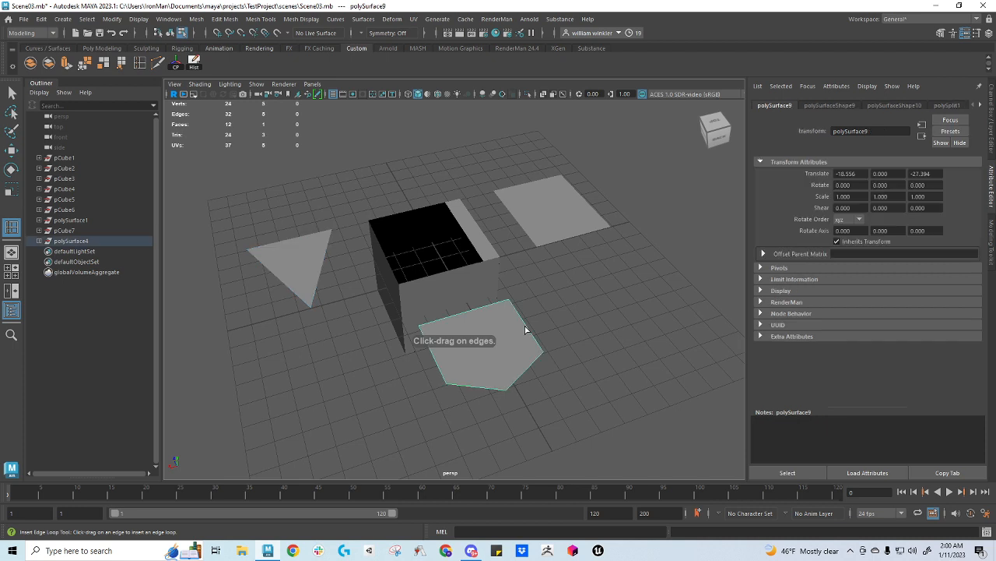
left_click(525, 372)
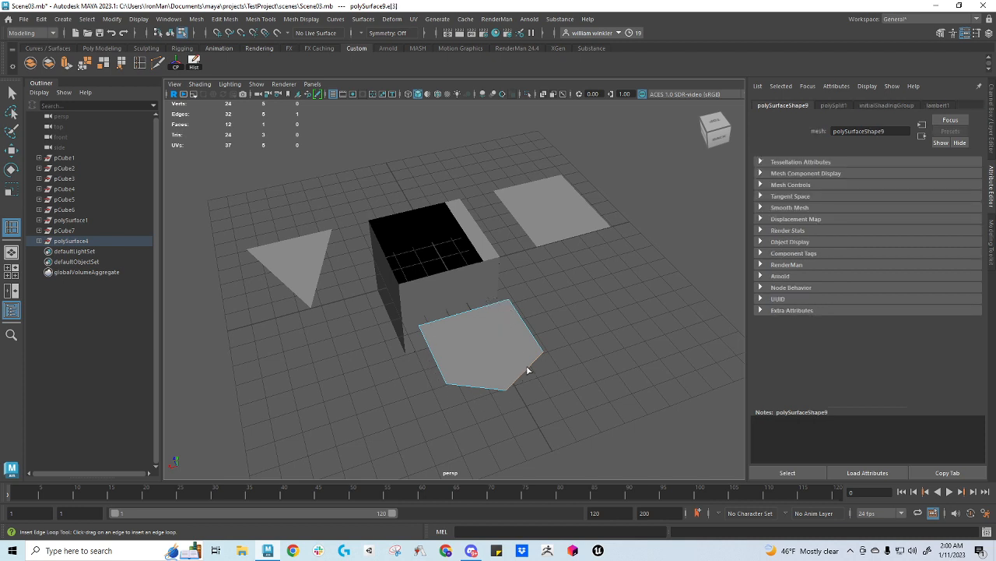
key("q")
right_click_drag(524, 366, 471, 243)
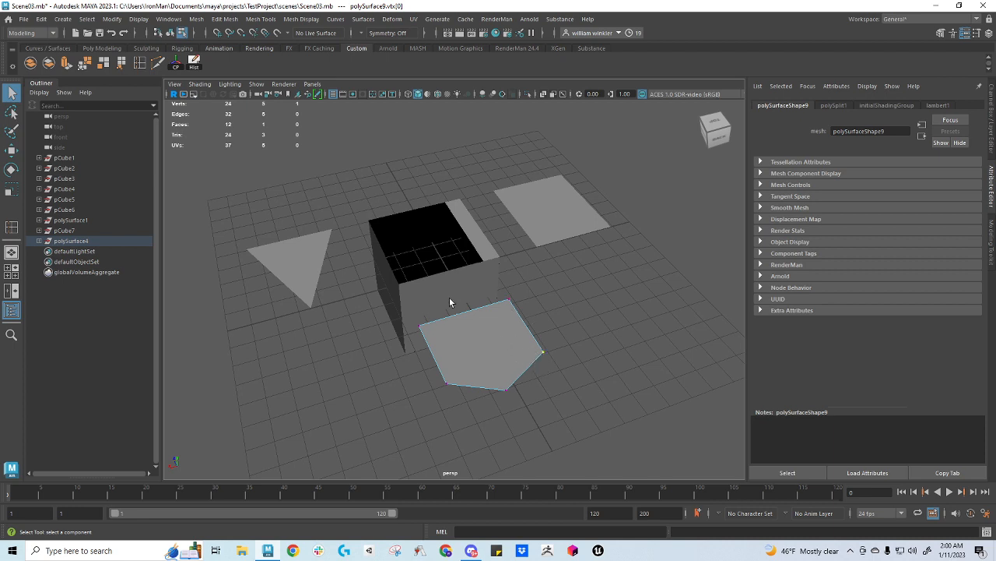
Insert a trial edge loop across the separate square face, starting from one of its edges, and undo it
left_click(555, 209)
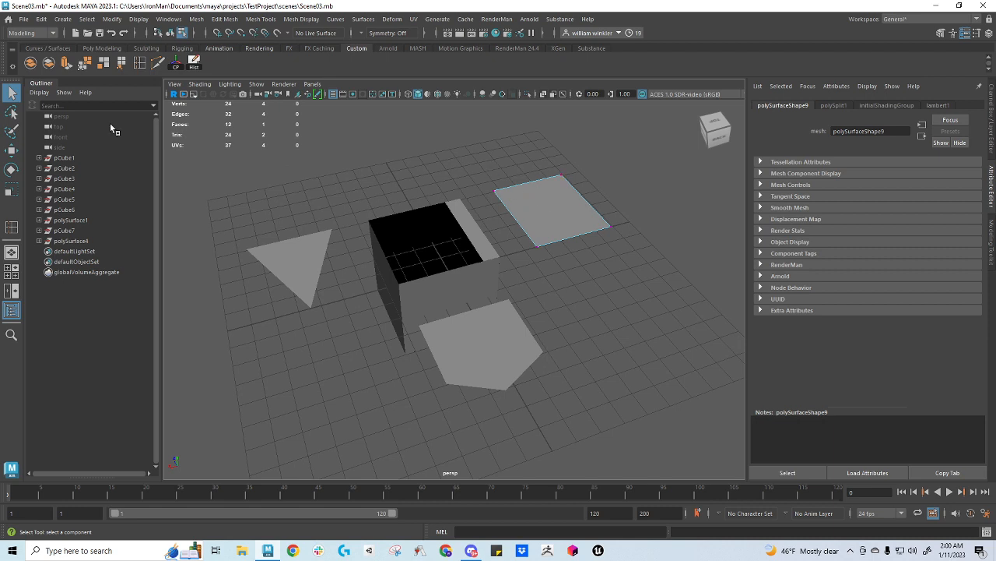
left_click(140, 66)
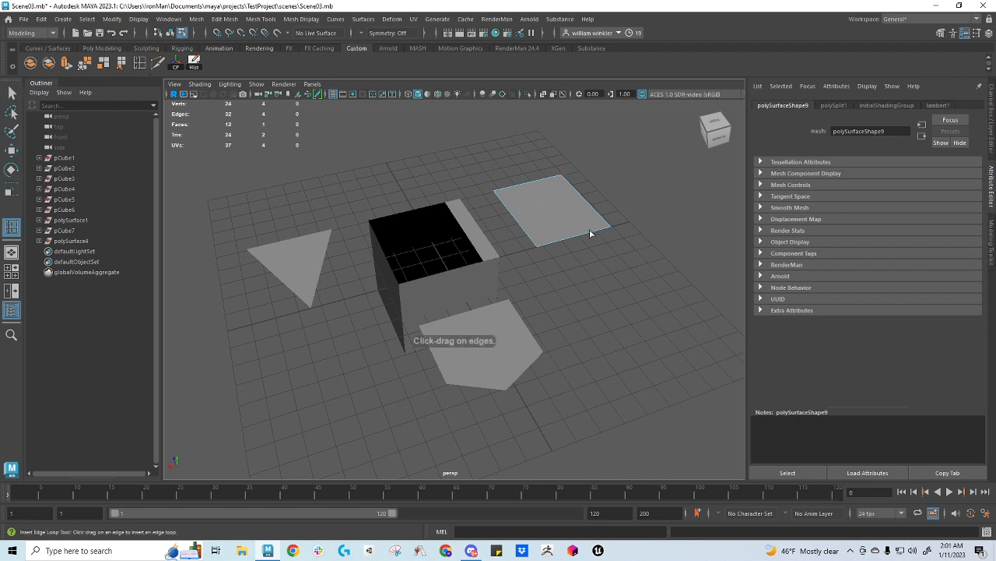
left_click_drag(578, 236, 571, 241)
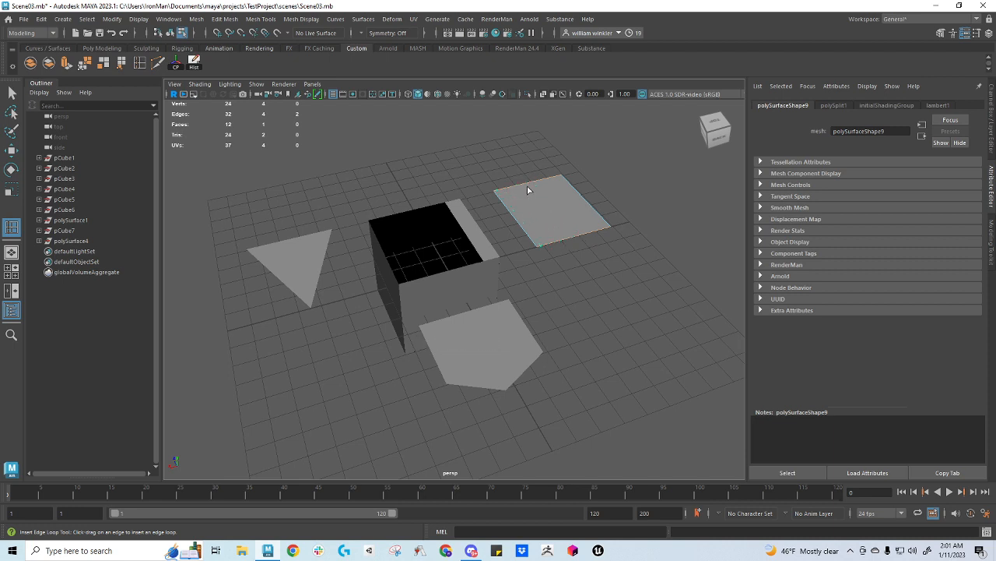
left_click_drag(546, 192, 567, 203)
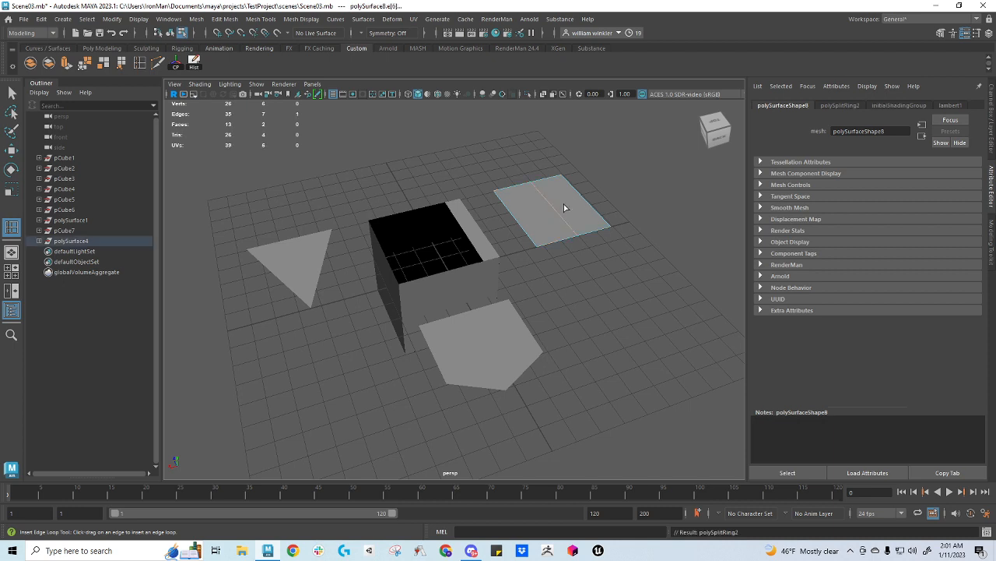
key("ctrl+z")
Scale one edge of the square face inward along its length to turn the quad into a tapered shape
key("w")
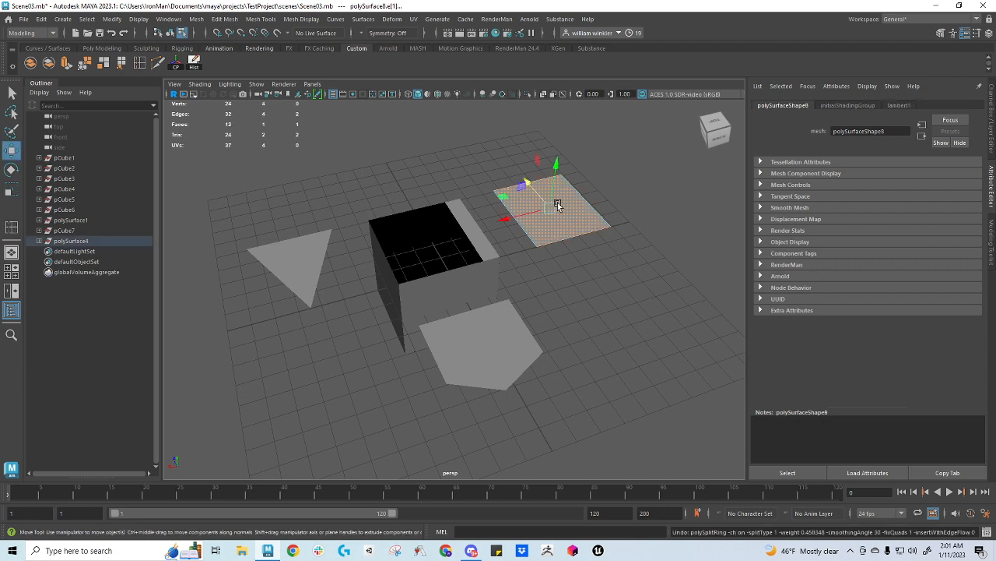
right_click_drag(543, 192, 539, 167)
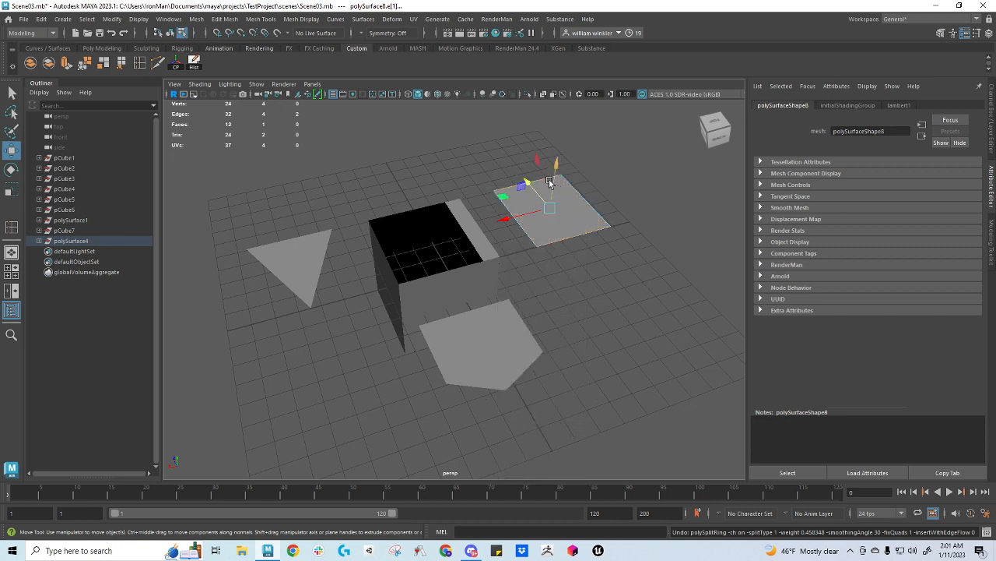
left_click(542, 187)
key("r")
left_click_drag(485, 193, 522, 192)
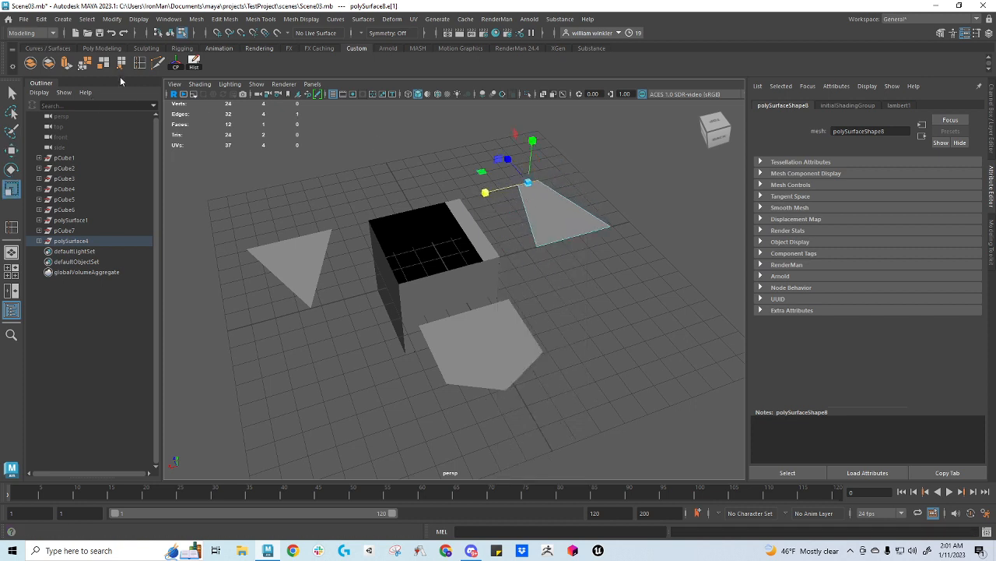
Insert a trial edge loop across the tapered quad from its wide edge, and undo it
left_click(143, 65)
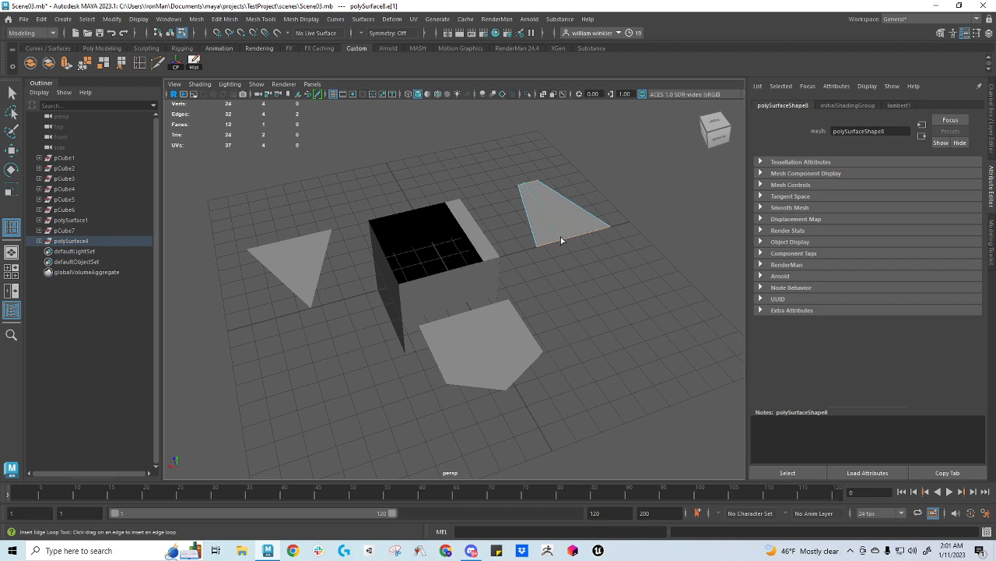
left_click_drag(581, 235, 565, 238)
left_click(578, 232)
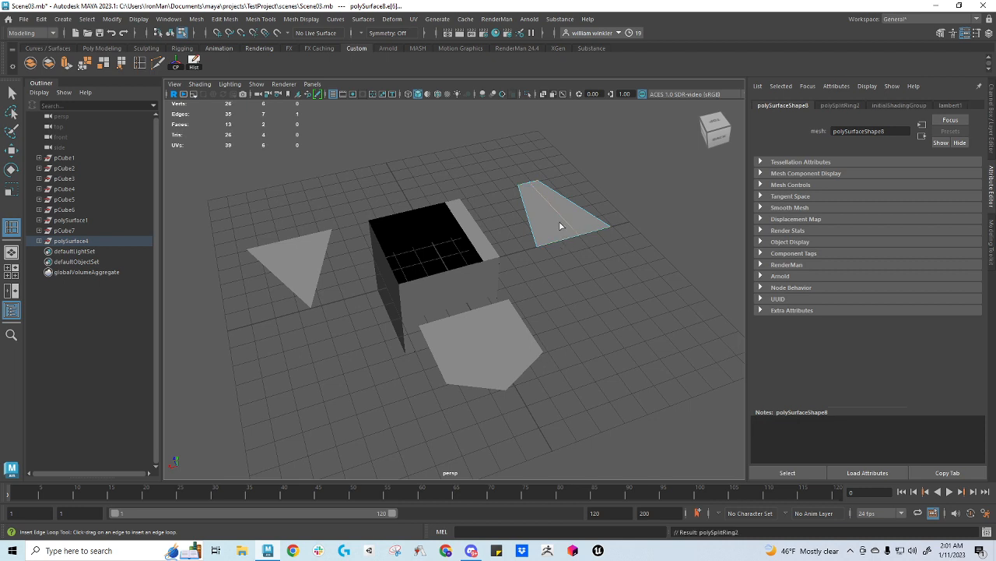
key("ctrl+z")
Move the tapered quad's narrow edge sideways along its length to skew the face
right_click_drag(555, 207, 548, 183)
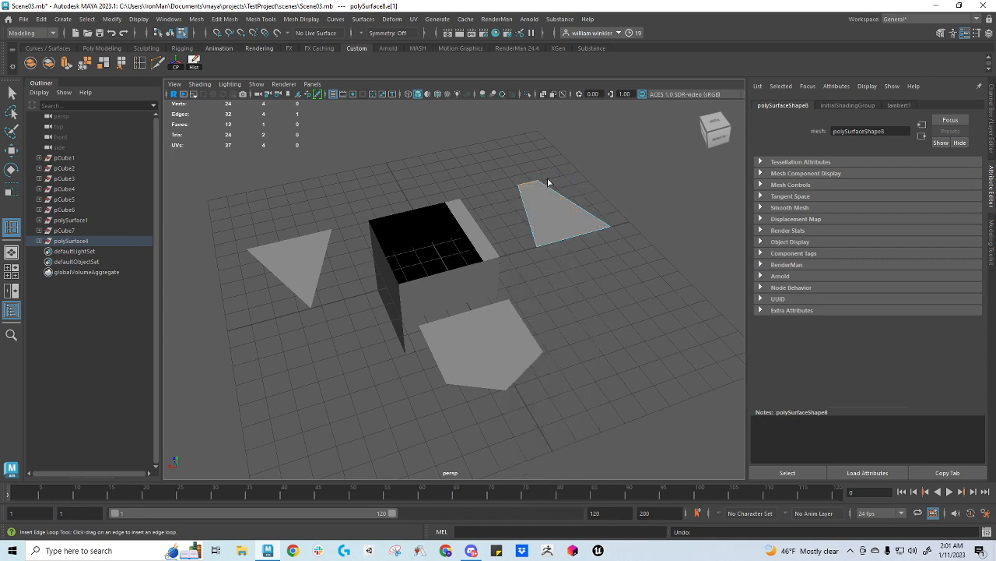
key("w")
left_click_drag(495, 195, 541, 183)
Insert trial edge loops across the skewed quad, first from its wide edge and again from its narrow edge, undoing each
left_click(139, 66)
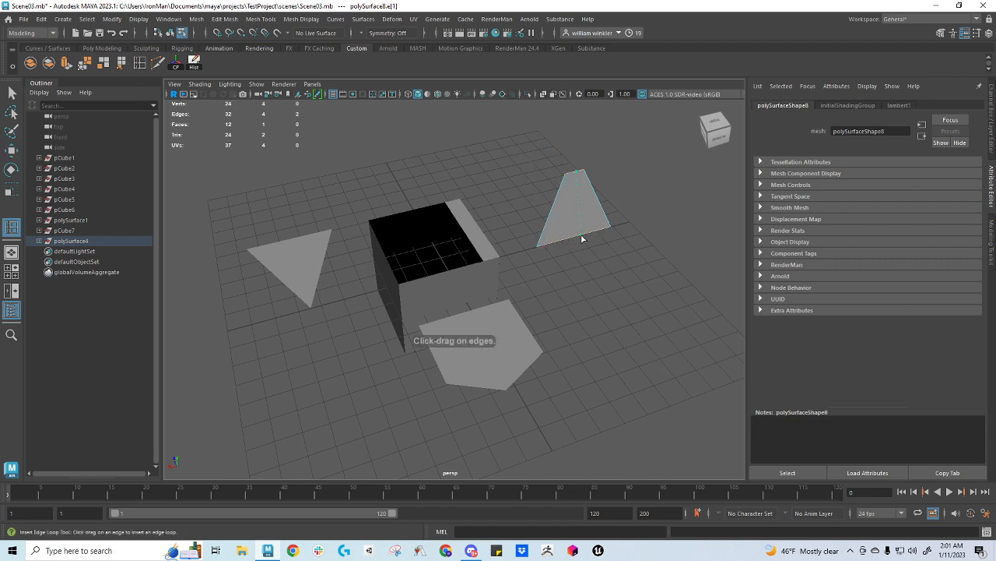
left_click(582, 236)
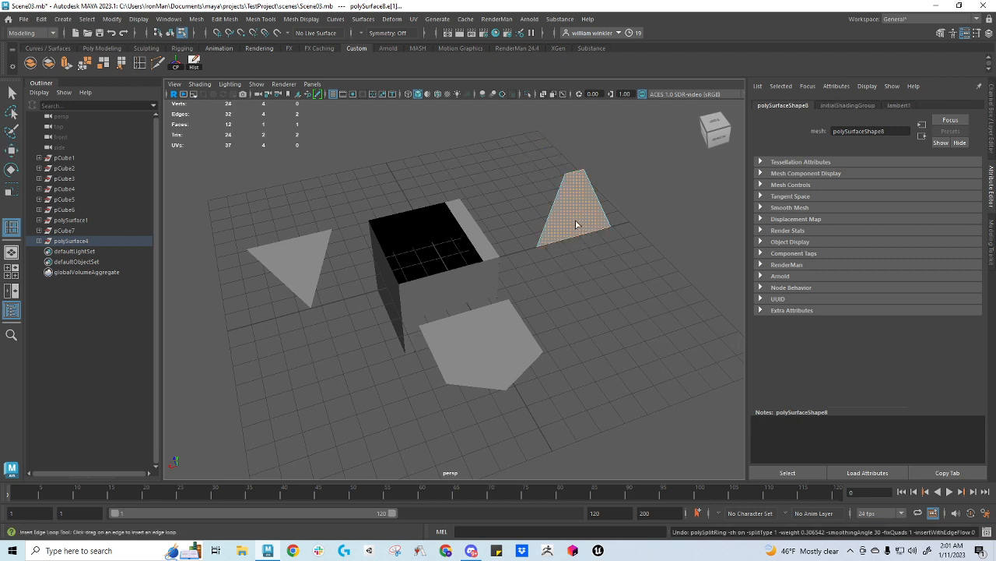
mouse_move(577, 224)
left_mouse_down("alt")
mouse_move(592, 215)
mouse_move(589, 287)
mouse_move(574, 210)
left_mouse_up("alt")
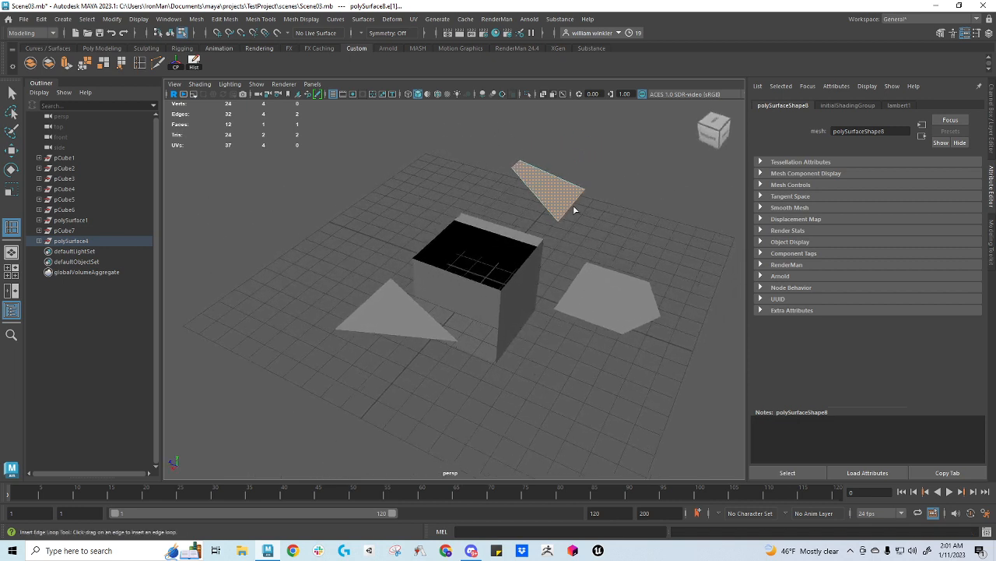
right_click_drag(533, 173, 523, 158)
left_click(518, 165)
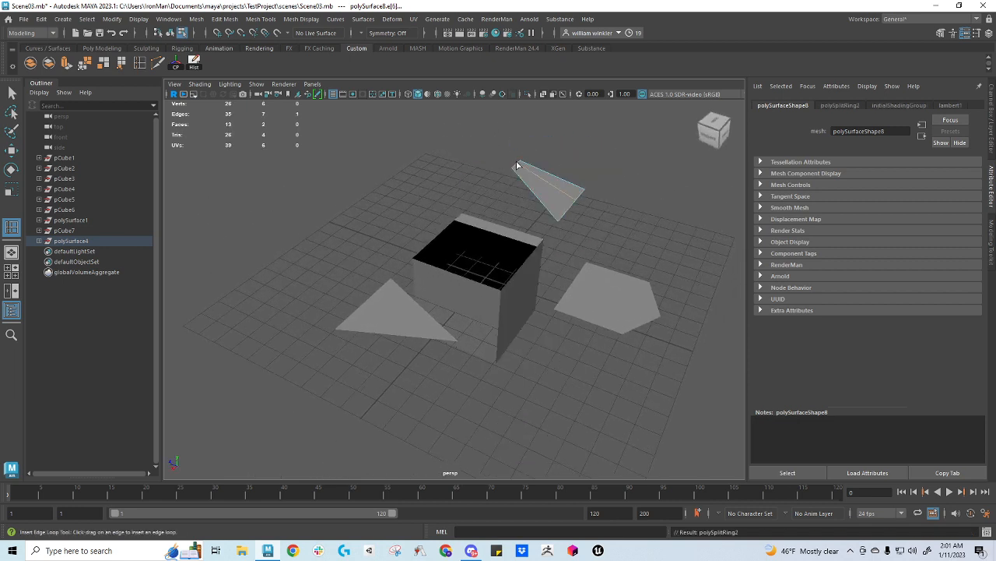
key("ctrl+z")
Raise the skewed quad's narrow edge vertically so the face slopes upward
key("w")
right_click_drag(518, 167, 518, 169)
left_click(518, 167)
left_click_drag(519, 130, 520, 89)
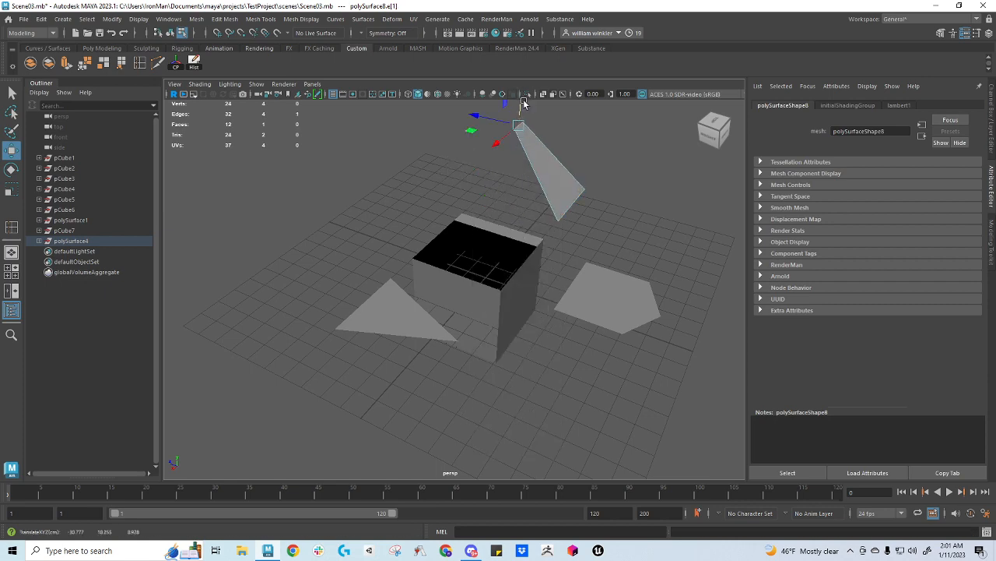
Extrude the raised narrow edge outward and downward, and extrude the resulting end edge again to form a strip of three quads
left_click_drag(535, 163, 514, 343, "alt")
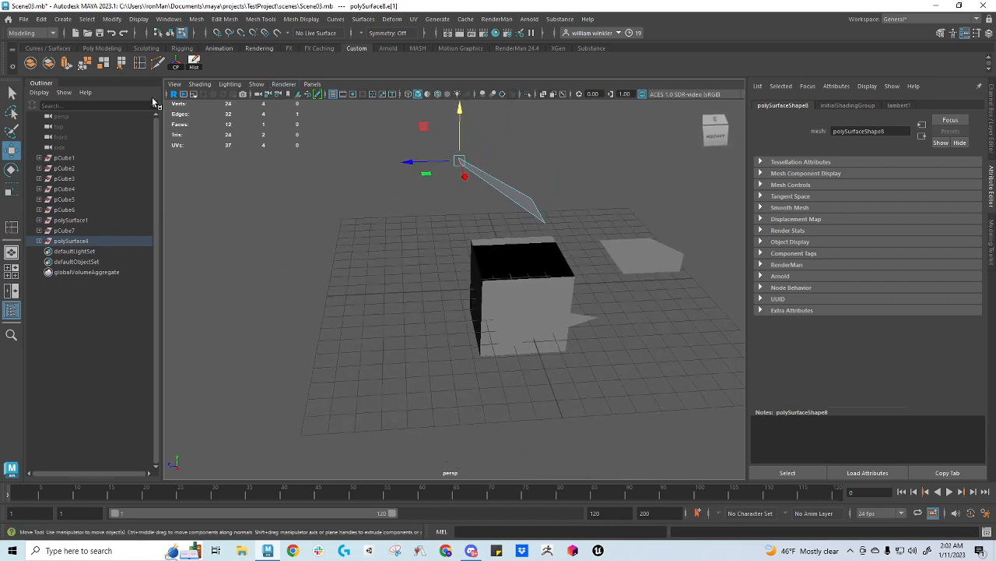
left_click(67, 62)
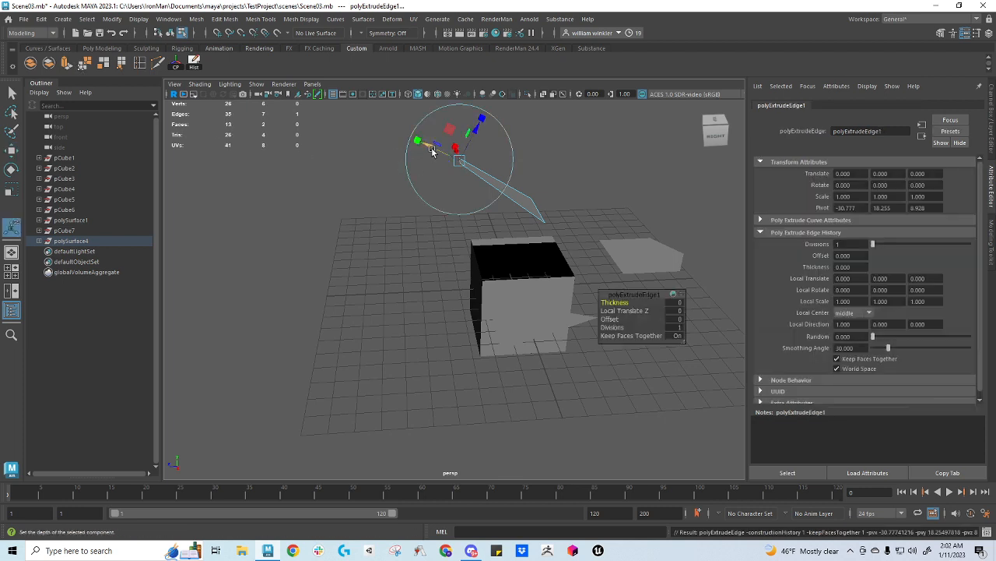
left_click_drag(432, 151, 369, 198)
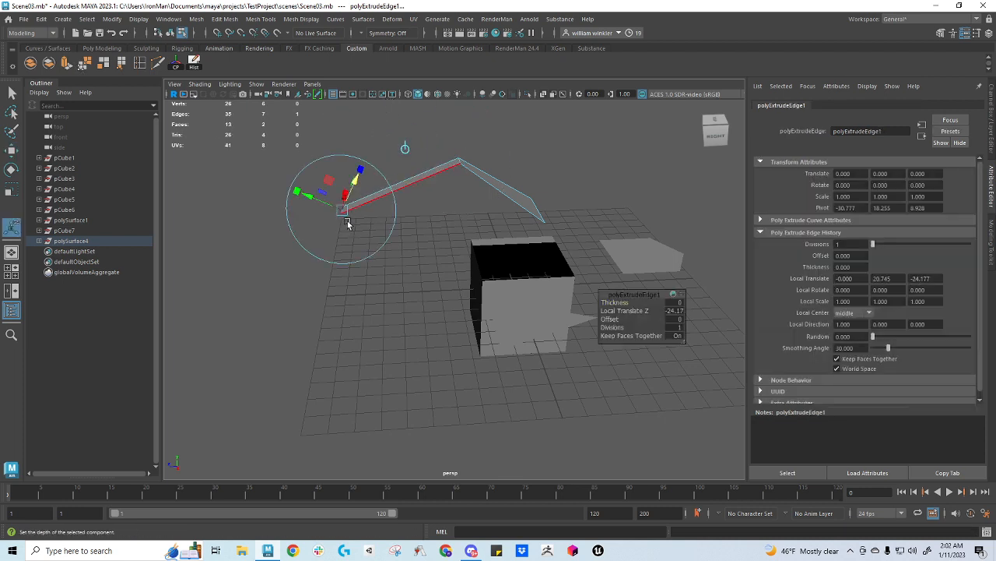
key("ctrl+e")
left_click_drag(343, 224, 358, 253)
Insert a trial edge loop through the whole three-quad strip, starting from its wide end edge, and undo it
left_click_drag(525, 248, 372, 250)
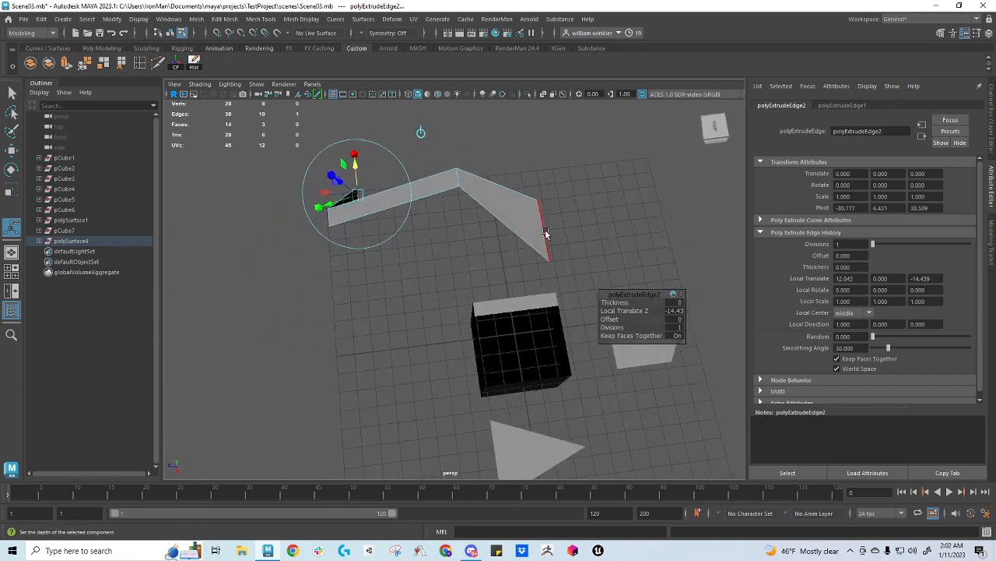
left_click_drag(314, 241, 374, 233, "alt")
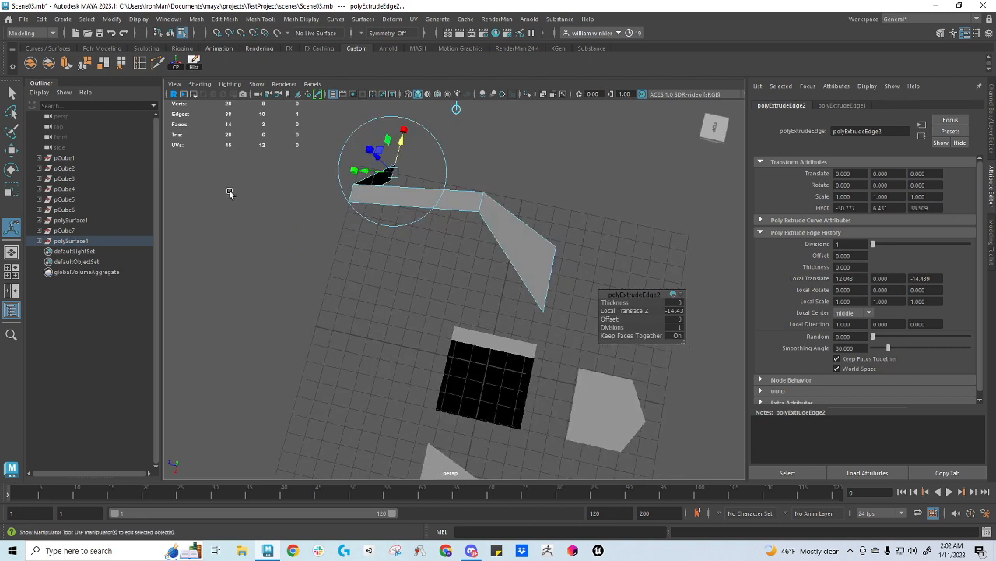
left_click(142, 65)
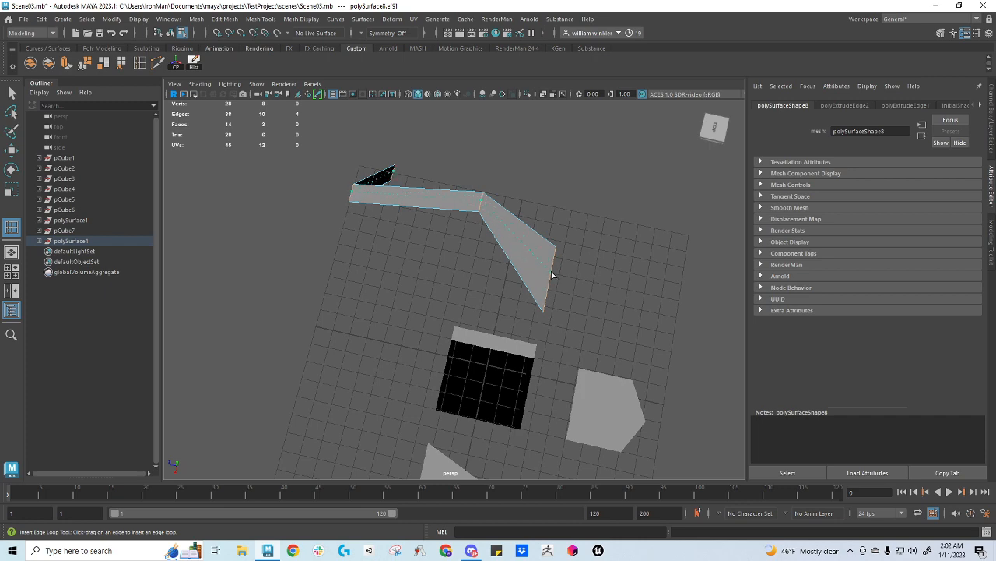
left_click(550, 274)
left_click_drag(548, 274, 610, 166, "alt")
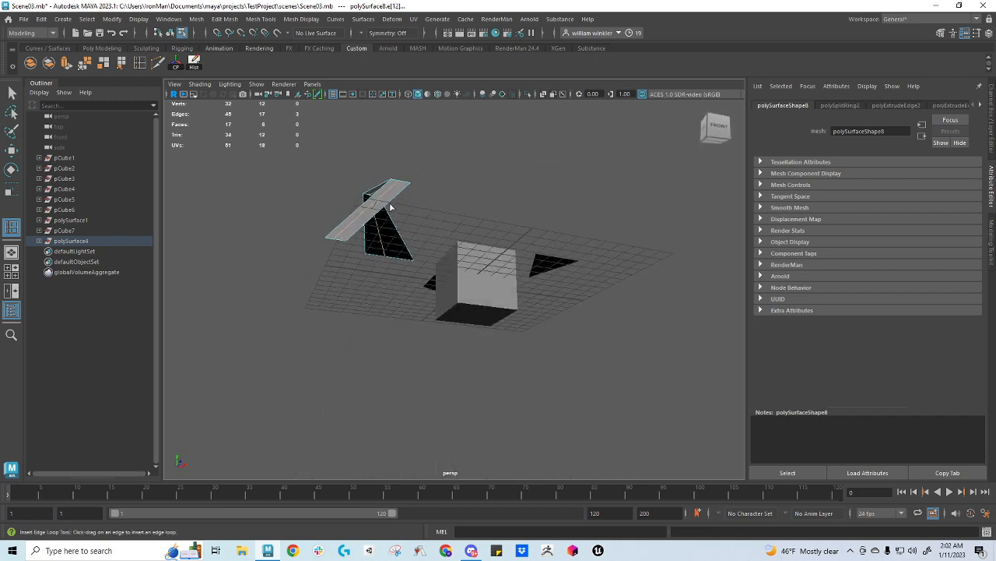
left_click_drag(469, 242, 412, 213, "alt")
key("ctrl+z")
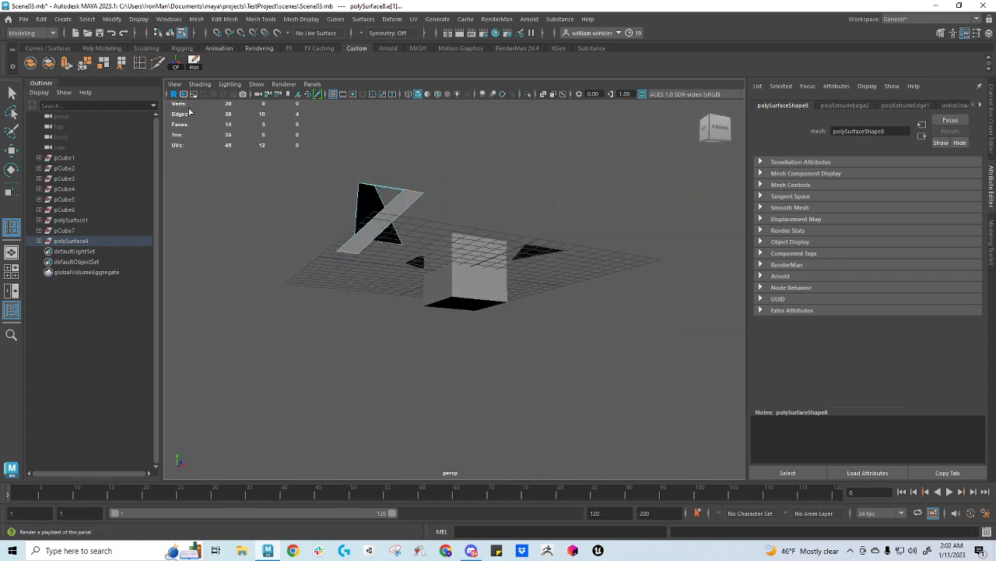
Add a vertex midway along the last quad's free edge with Multi-Cut to make it a five-sided face, and switch to vertex mode
left_click(157, 62)
left_click(350, 254)
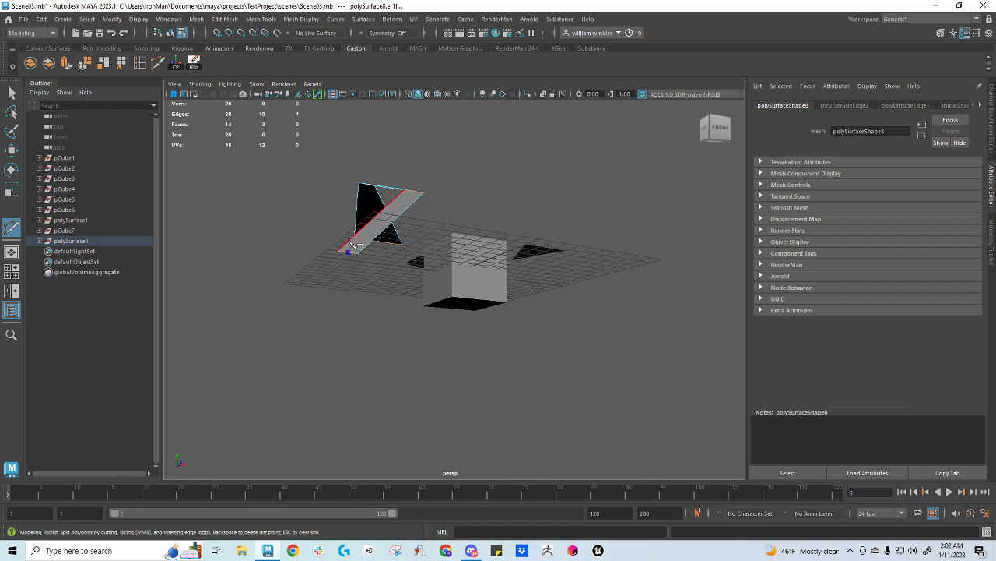
key("w")
right_click_drag(345, 257, 349, 254)
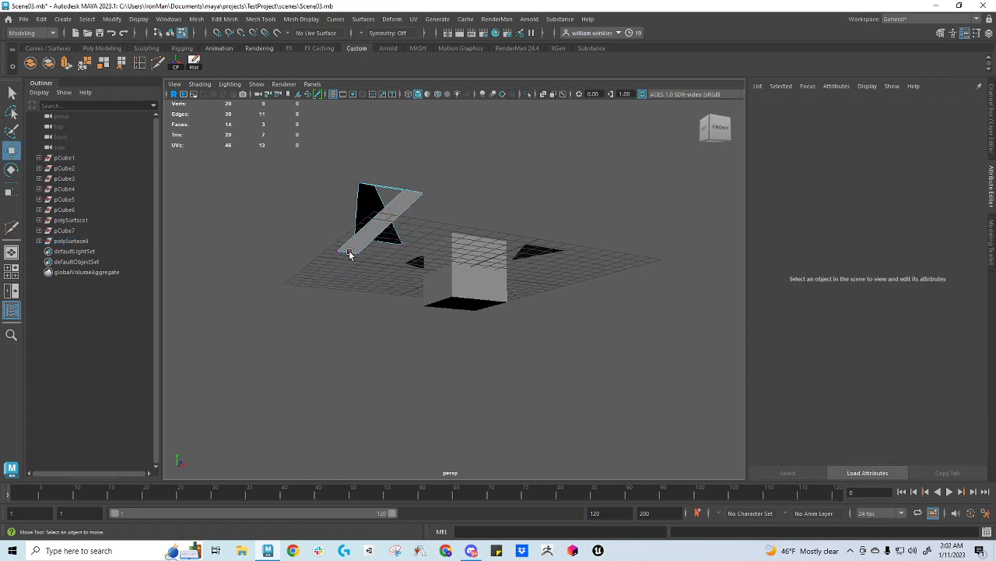
Insert an edge loop along the strip, starting from the first quad's wide free edge
left_click_drag(420, 218, 327, 288, "alt")
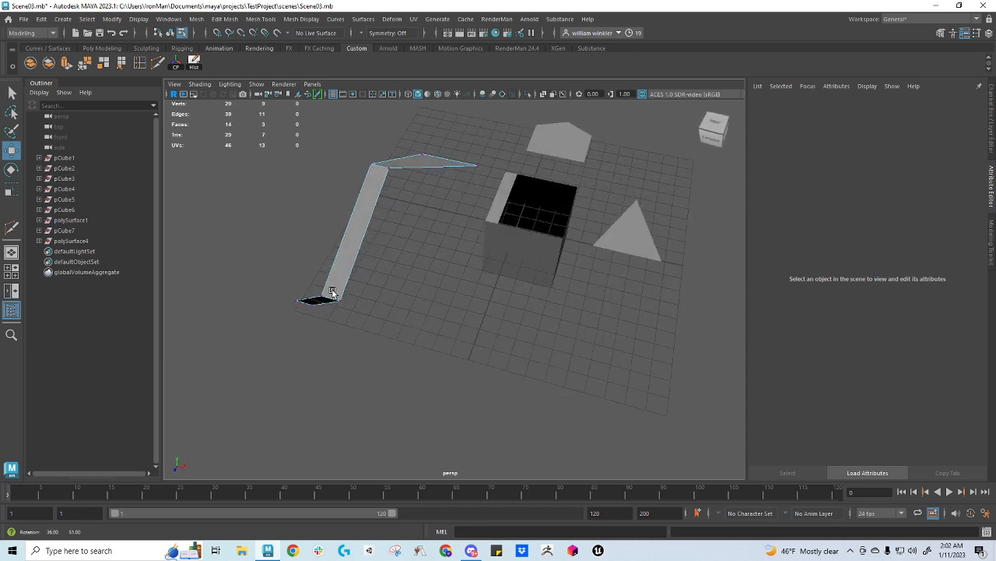
left_click(139, 63)
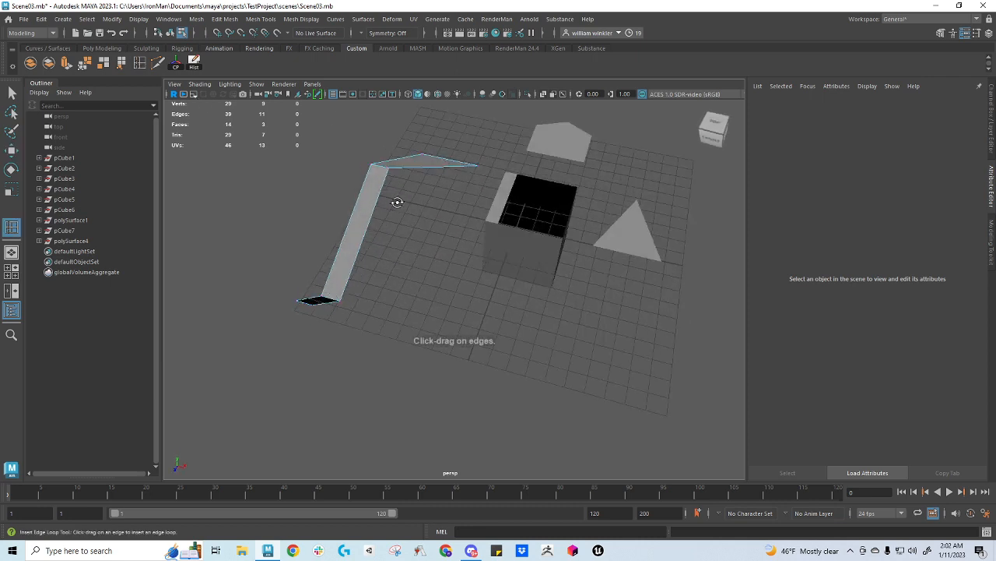
left_click_drag(397, 203, 444, 200, "alt")
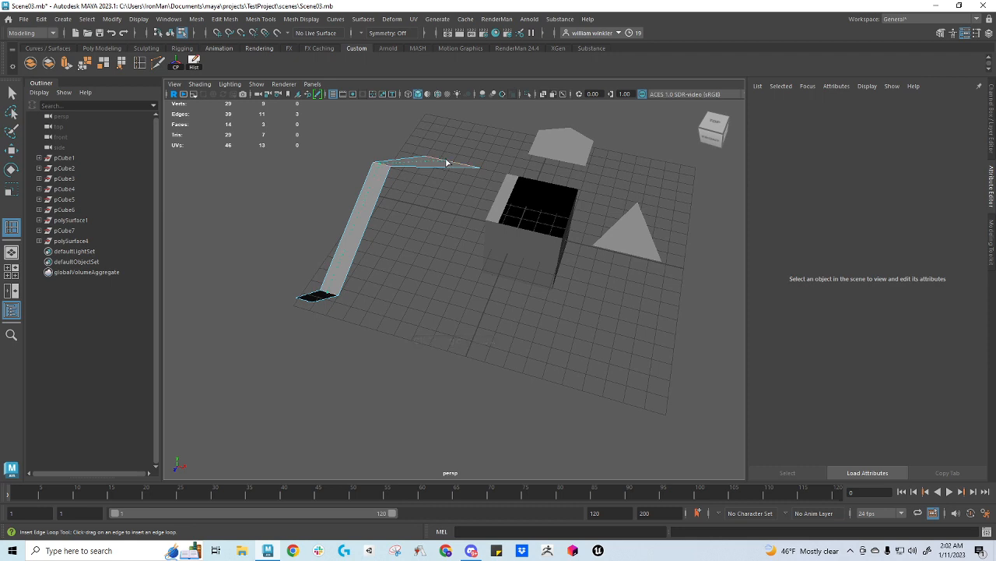
left_click(447, 162)
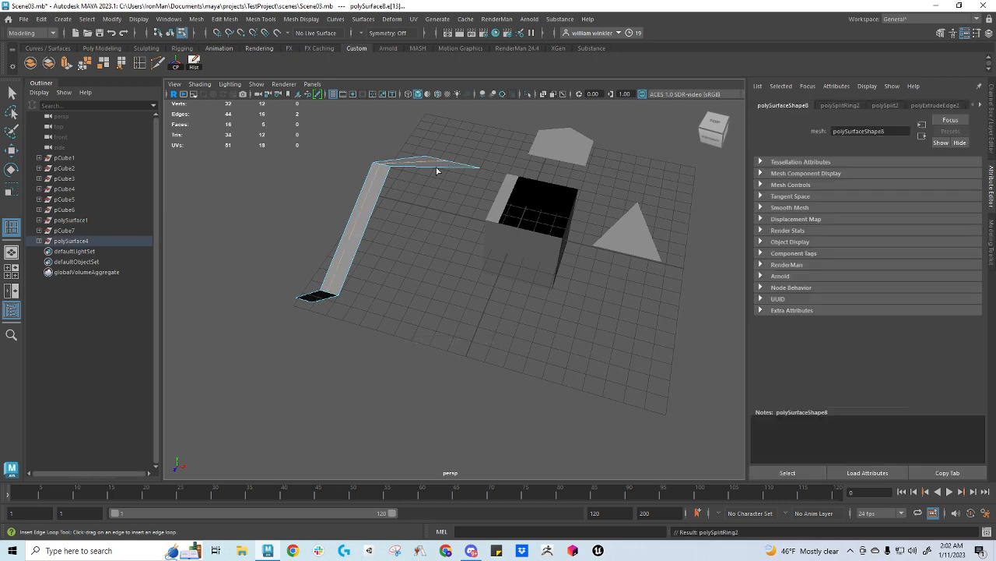
Select the strip's five-sided end face and display its vertices to examine where the edge loop ends
left_click_drag(342, 301, 359, 217, "alt")
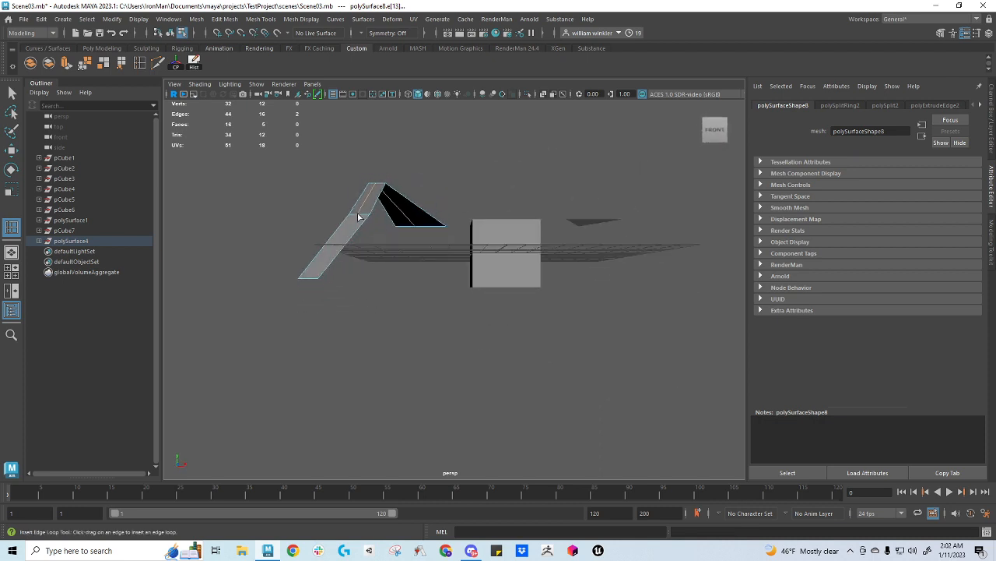
key("w")
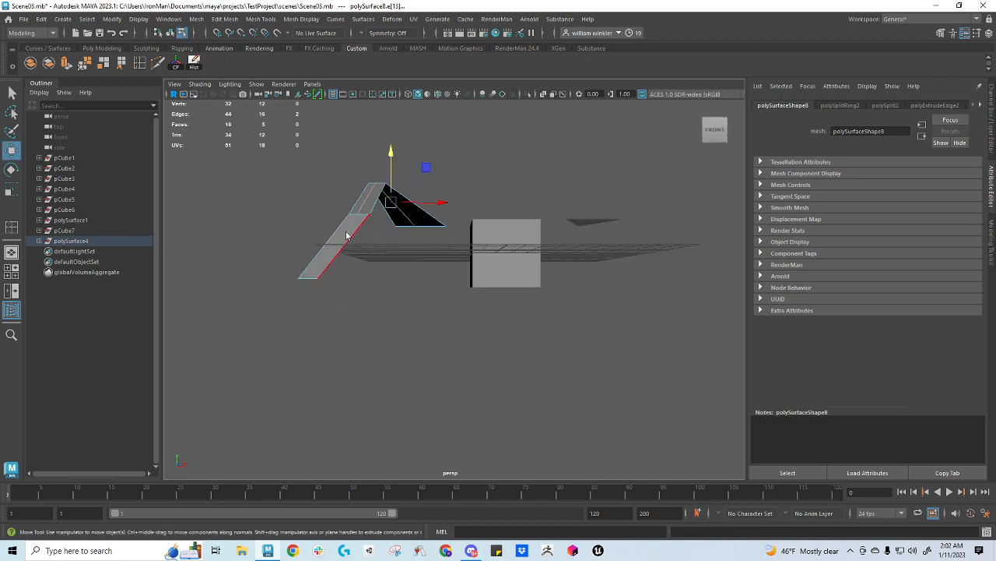
right_click_drag(347, 237, 346, 264)
left_click(340, 236)
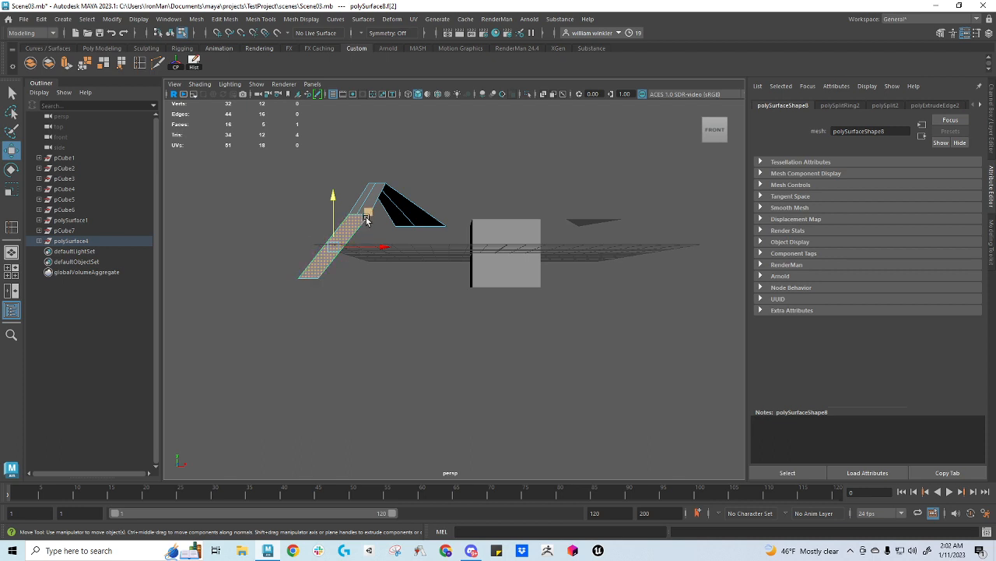
right_click_drag(352, 222, 356, 204)
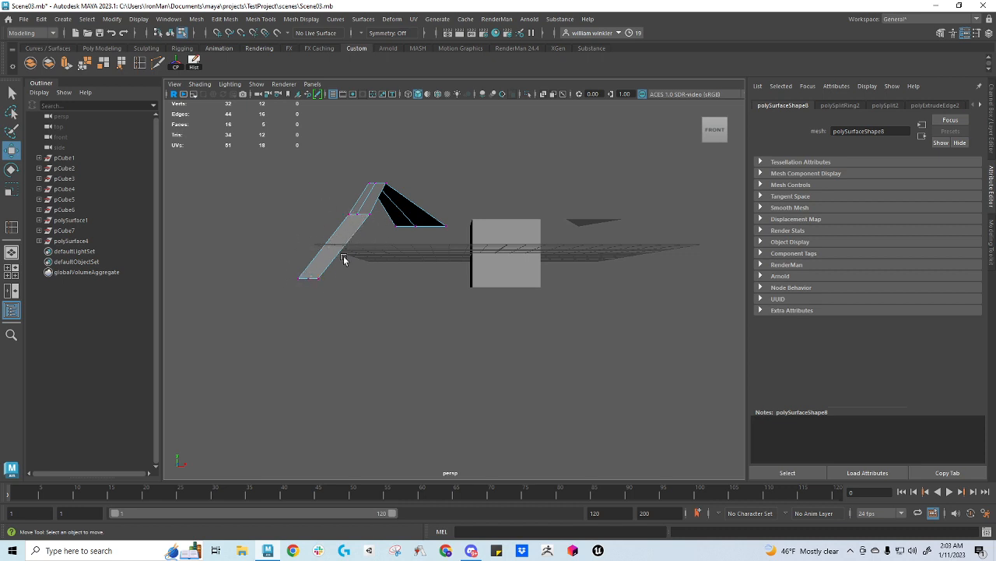
Return the extruded strip to object mode
left_click_drag(344, 256, 374, 225, "alt")
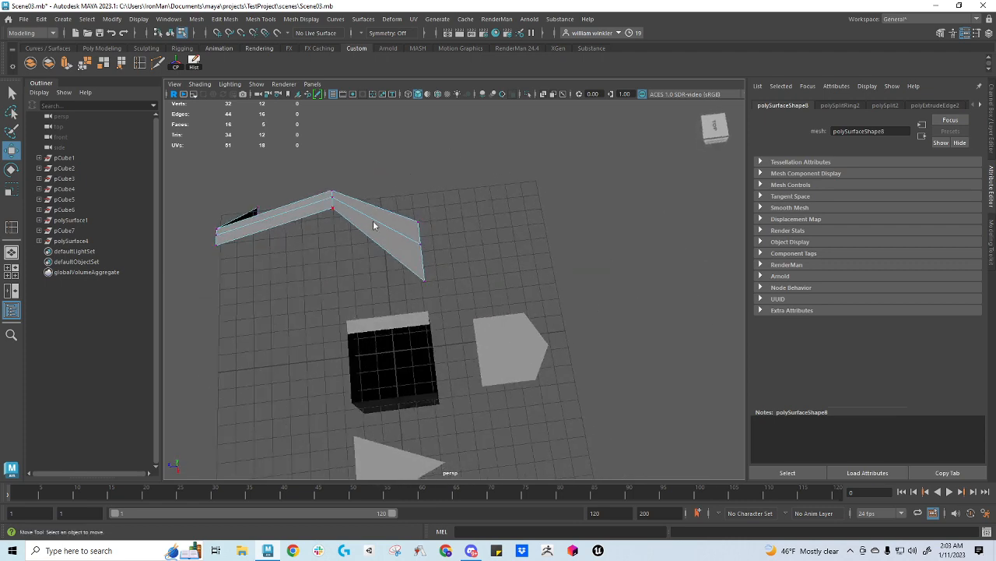
right_click_drag(372, 221, 411, 210)
left_click_drag(411, 210, 467, 223, "alt")
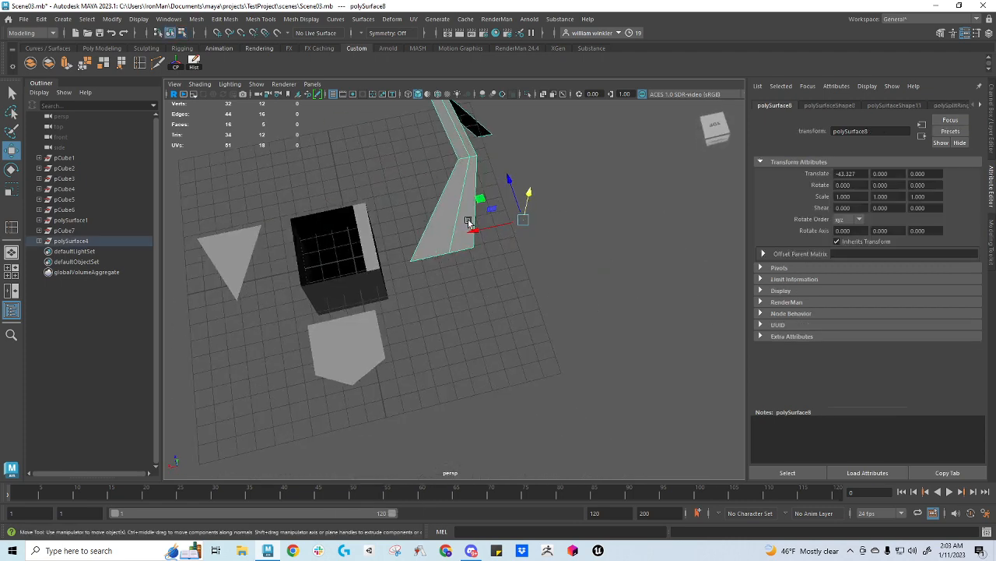
Delete the extruded strip, the five-sided polygon and the triangle, leaving only the open box
key("Delete")
left_click(345, 349)
key("Delete")
left_click(235, 268)
key("Delete")
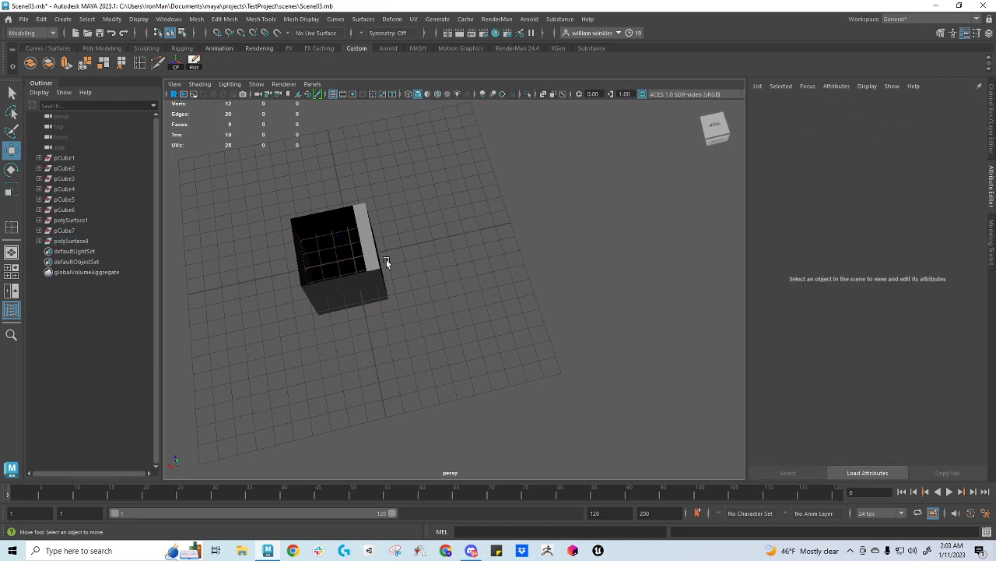
Close the open box's top hole with a new face using Append to Polygon
left_click(347, 287)
left_click_drag(347, 286, 314, 271, "alt")
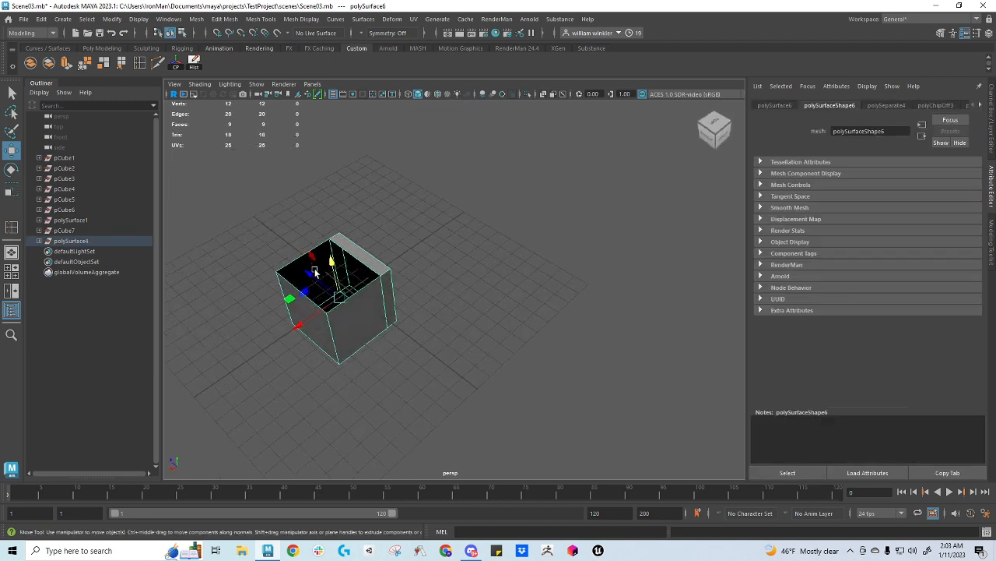
left_click(122, 63)
left_click(294, 287)
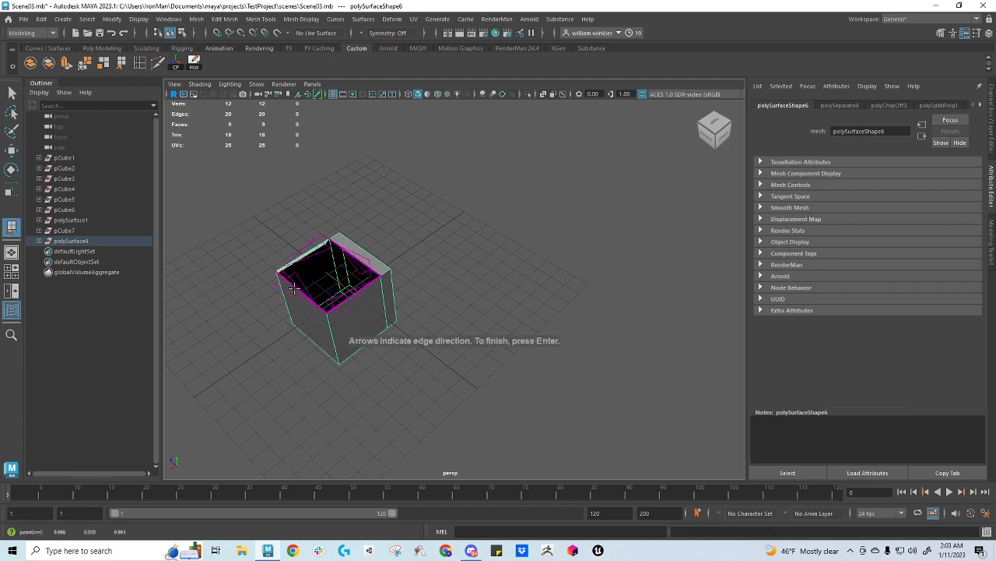
left_click(343, 302)
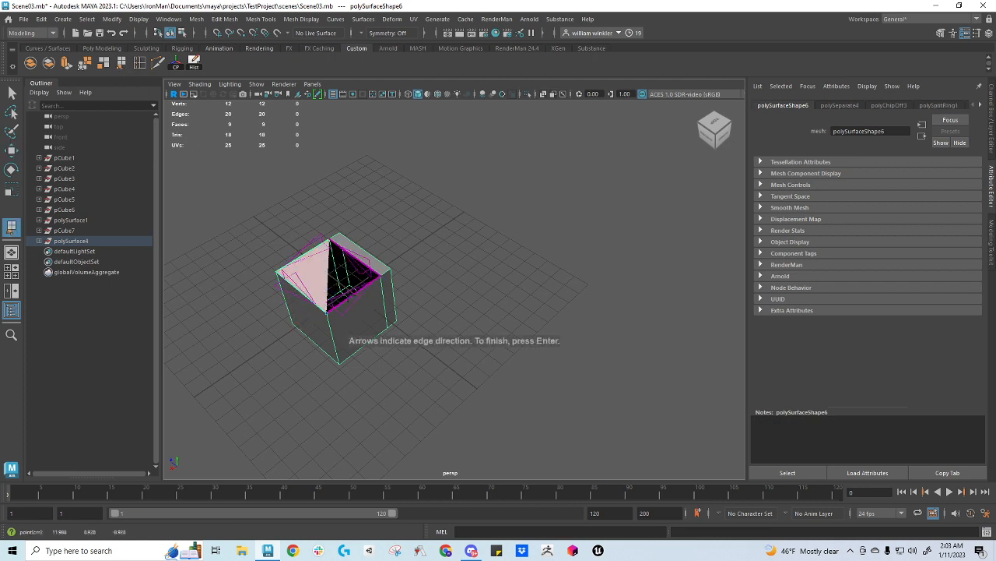
key("Return")
key("w")
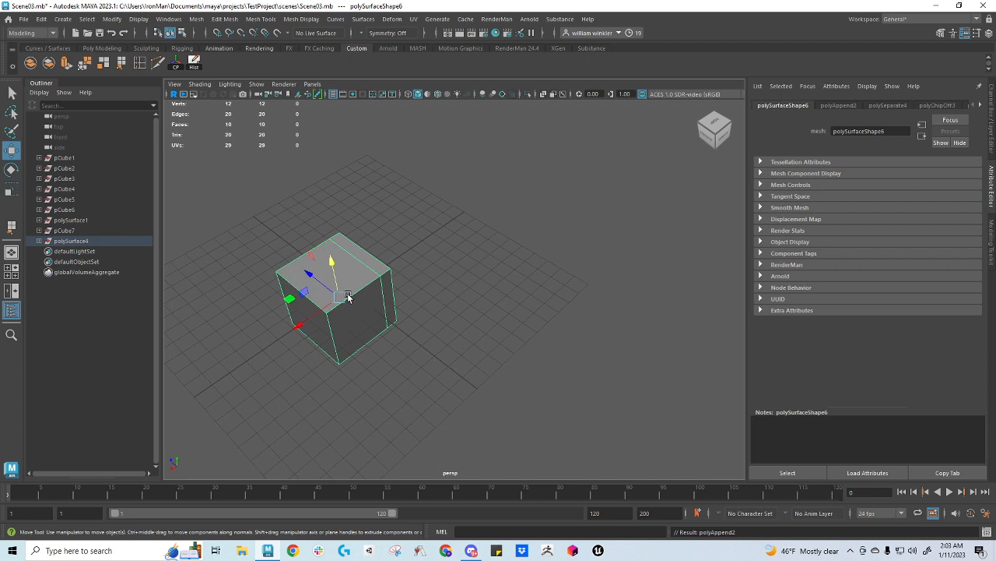
Try placing Multi-Cut points on the box's faces, and undo them
left_click(158, 63)
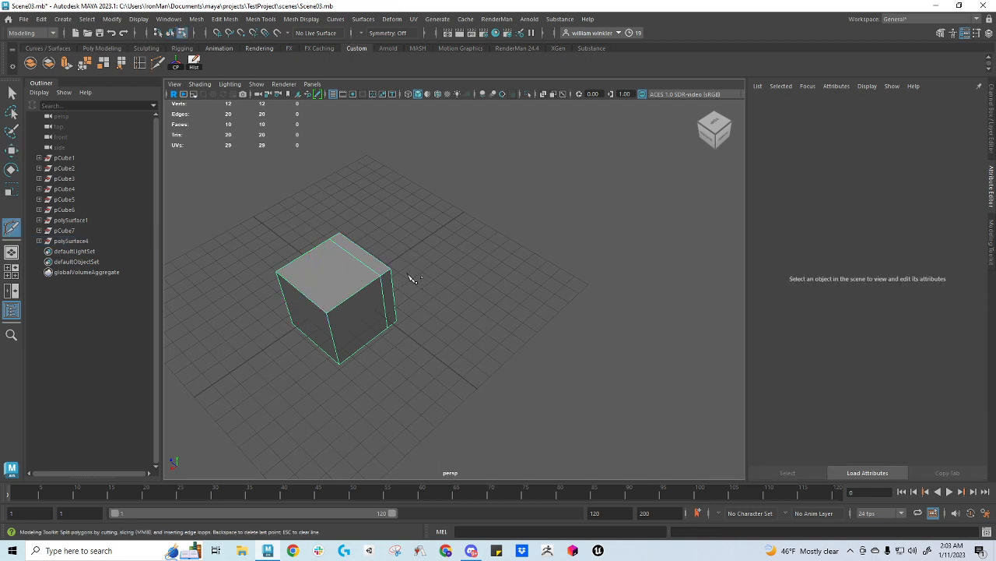
middle_click_drag(413, 279, 421, 279, "alt")
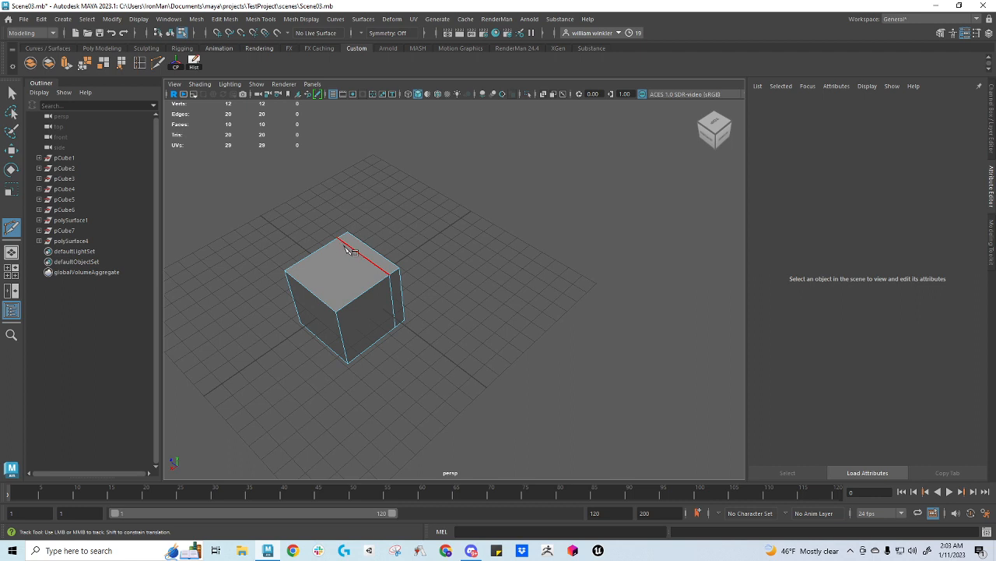
left_click(369, 261)
left_click(324, 269)
left_click(375, 286)
left_click_drag(364, 305, 448, 277, "alt")
key("ctrl+z")
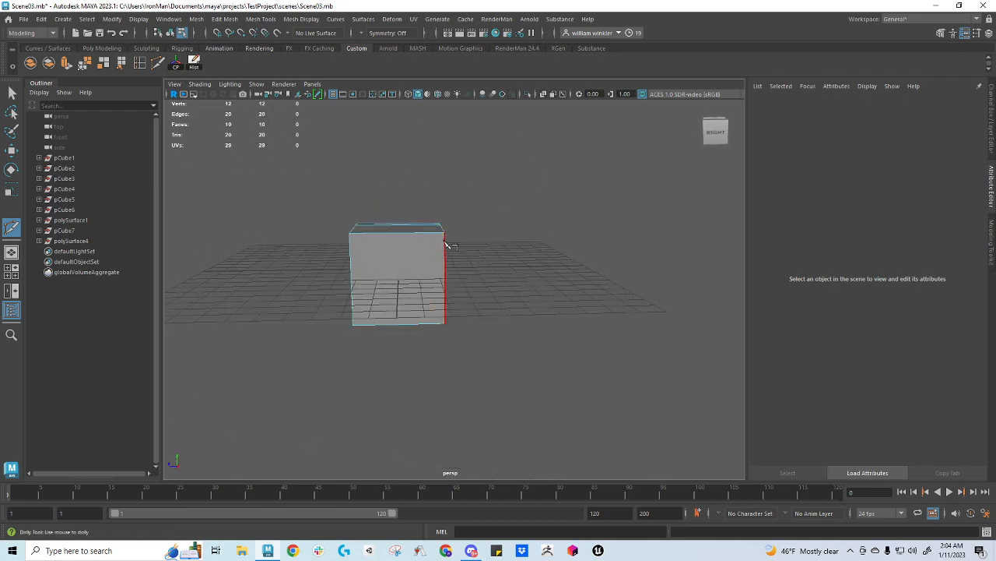
left_click(349, 232)
key("ctrl+z")
Multi-Cut the box's side face from its upper corner through four interior points to the lower corner on the same side
left_click(349, 232)
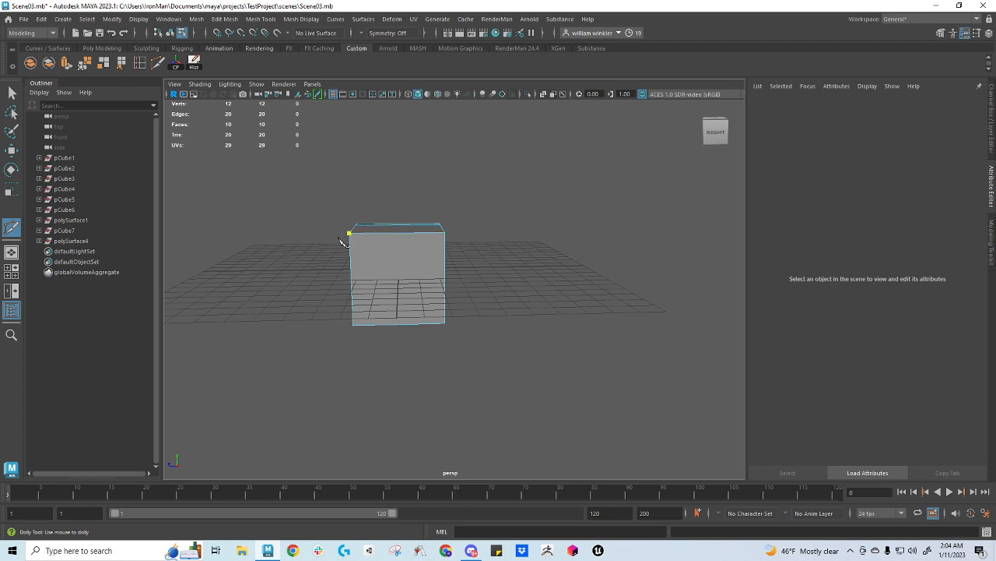
left_click(380, 268)
left_click(418, 267)
left_click(417, 293)
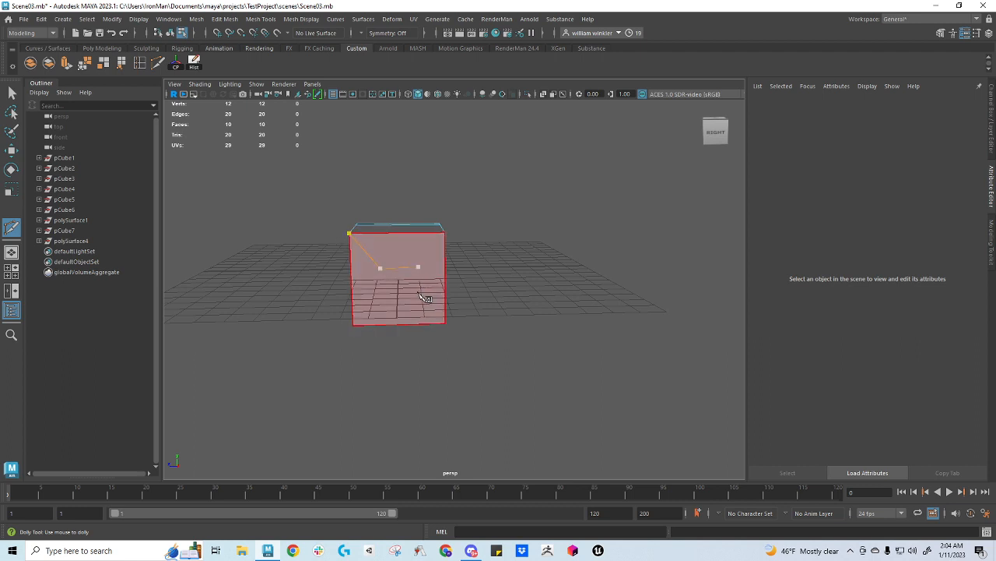
left_click(378, 300)
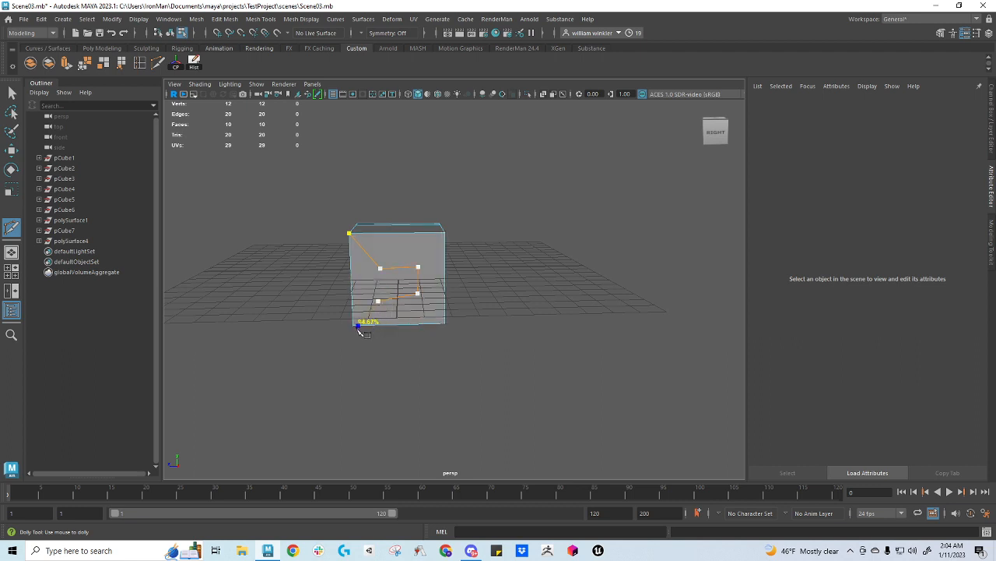
left_click(358, 327)
key("Return")
Cut the missing edge between the first and last interior points to close the inner quad
left_click(380, 268)
left_click_drag(399, 294, 353, 320)
key("q")
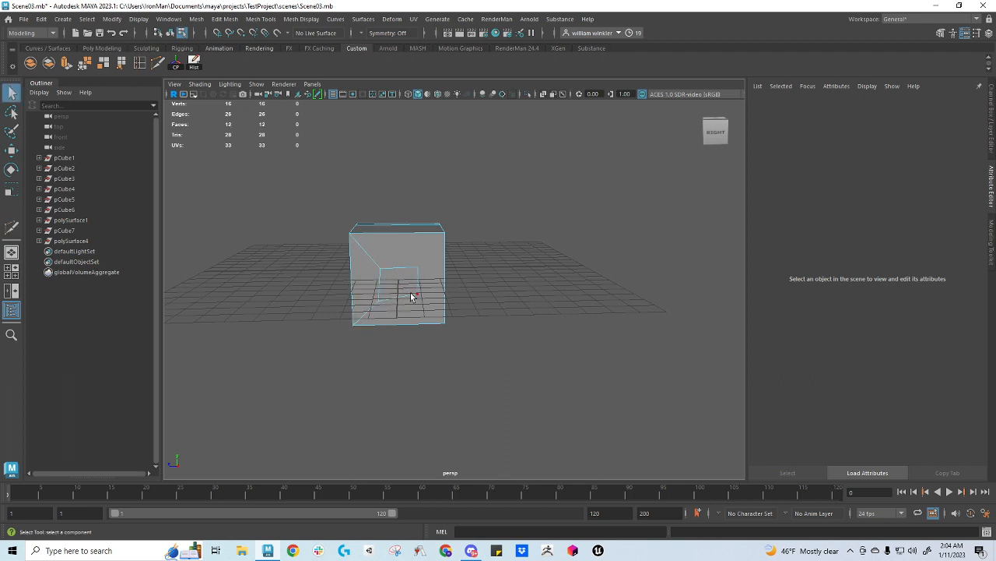
Connect the inner quad's two remaining corners to the side face's nearest outer corners with Multi-Cut
key("g")
left_click(416, 293)
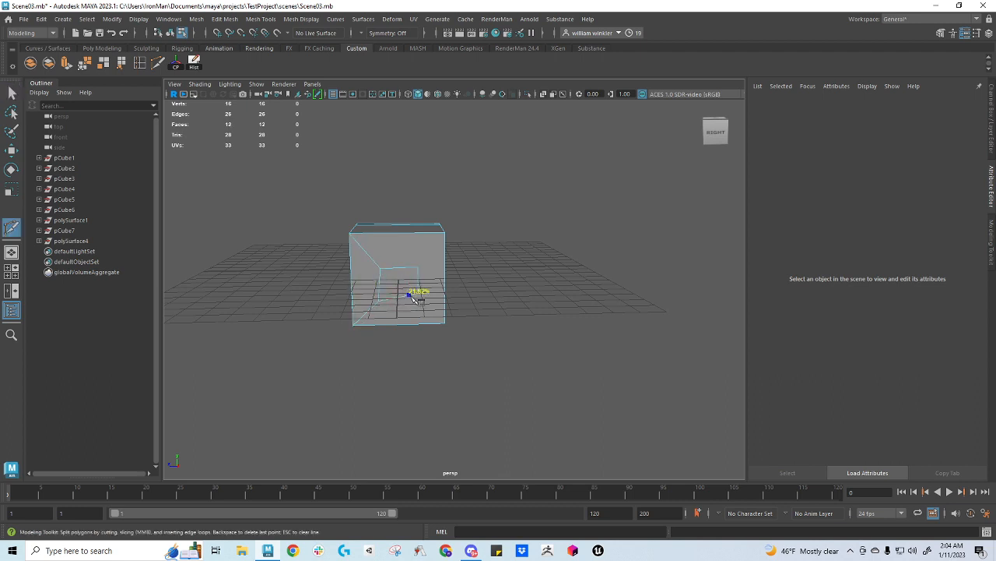
left_click(444, 323)
key("q")
key("g")
left_click(444, 231)
key("q")
Delete the inner quad face to leave a hole ringed by four quads in the box's side
left_click_drag(448, 283, 414, 272, "alt")
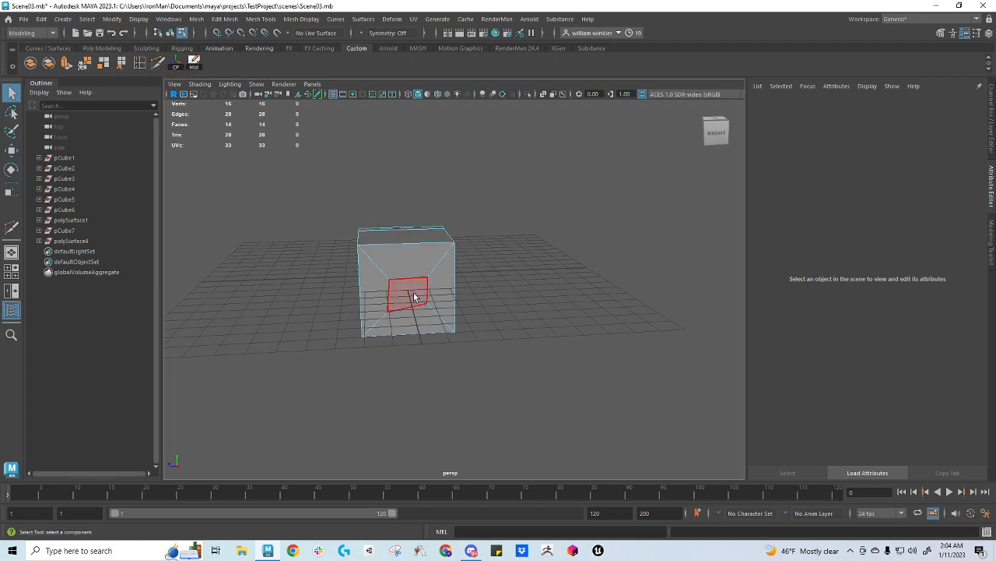
key("w")
mouse_move(413, 293)
left_mouse_down("alt")
mouse_move(467, 307)
mouse_move(418, 296)
left_mouse_up("alt")
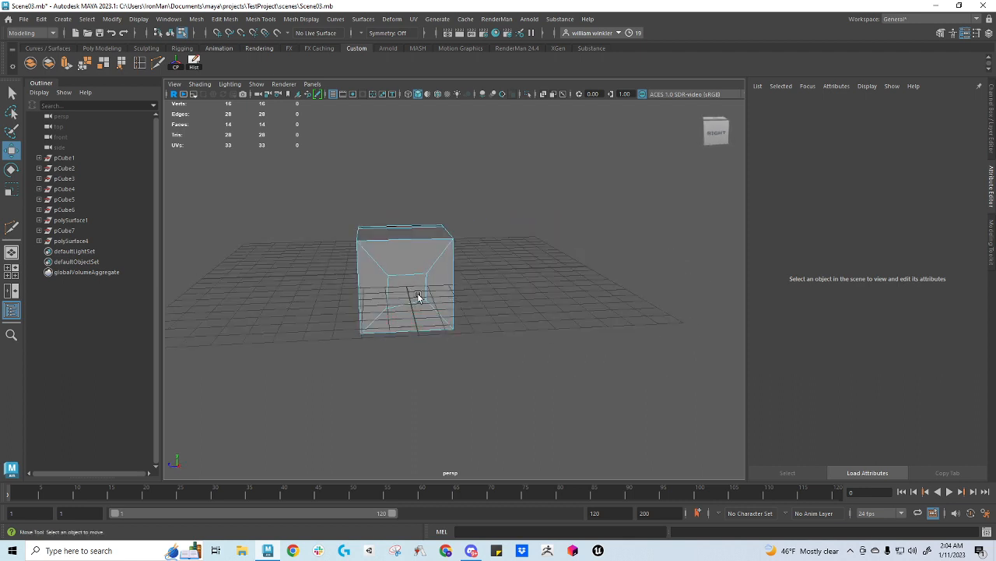
right_click_drag(407, 293, 403, 270)
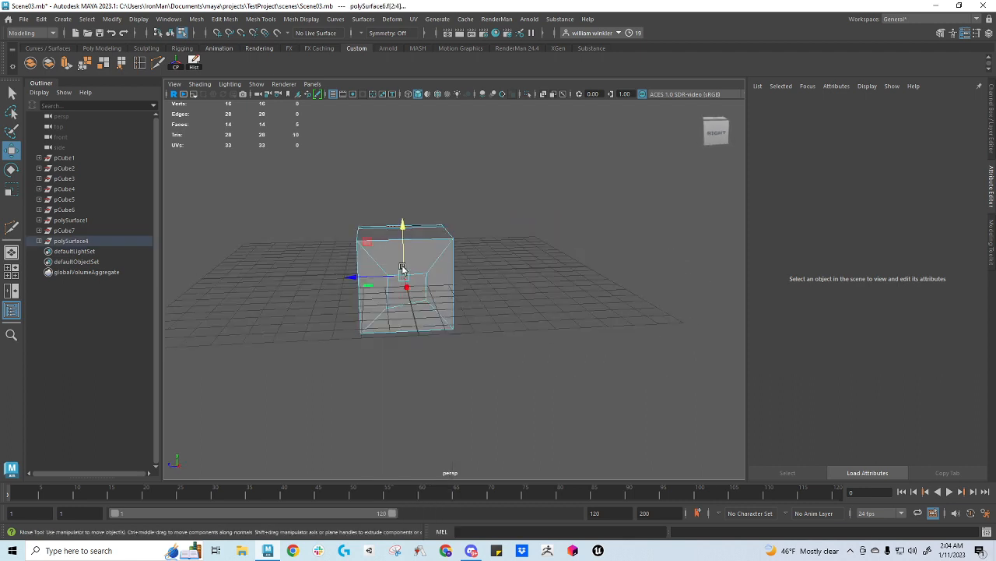
left_click(407, 290)
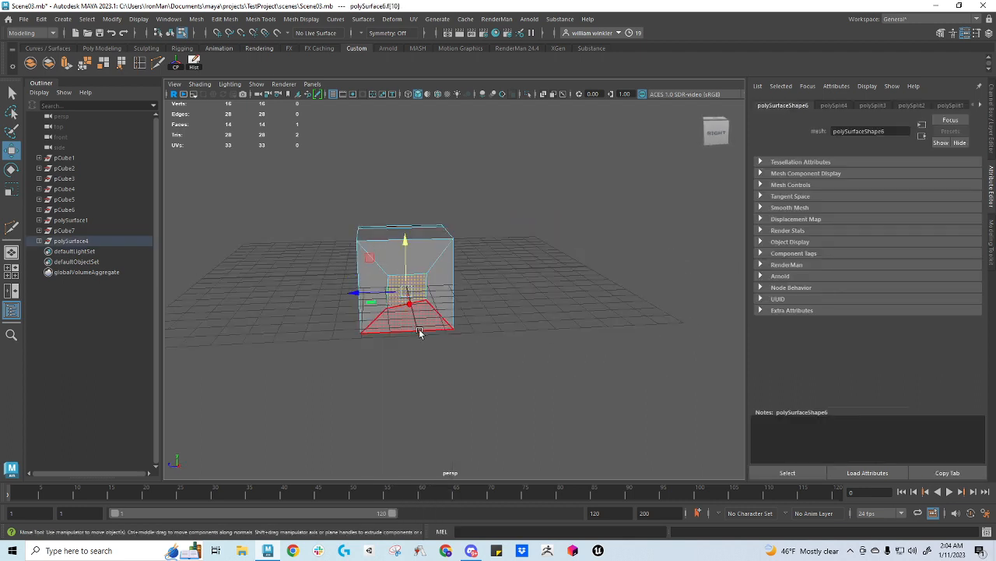
key("Delete")
Insert an edge loop through the four quads around the hole, and return the box to object mode
mouse_move(402, 316)
left_mouse_down("alt")
mouse_move(476, 285)
mouse_move(394, 312)
left_mouse_up("alt")
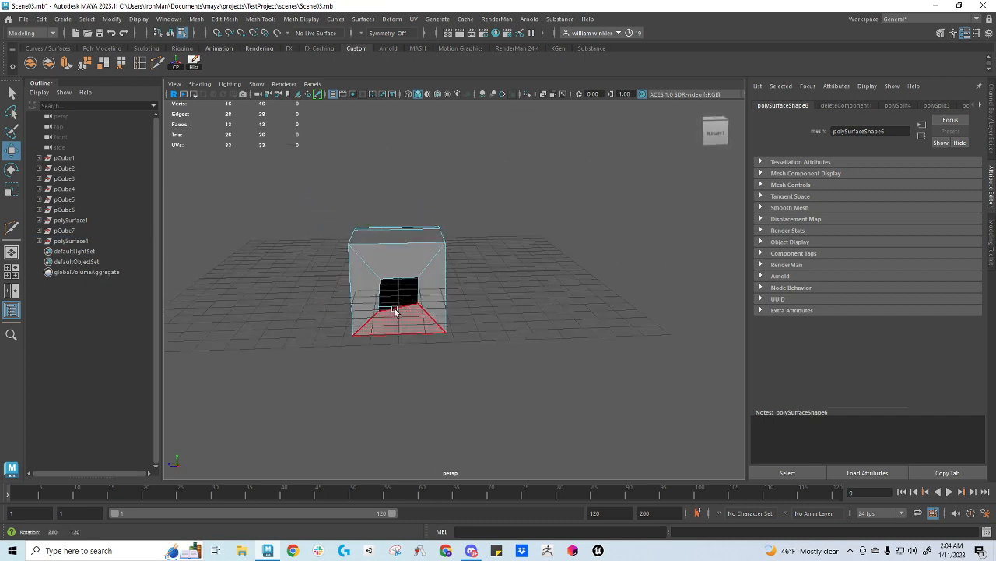
right_click_drag(391, 291, 299, 306, "alt")
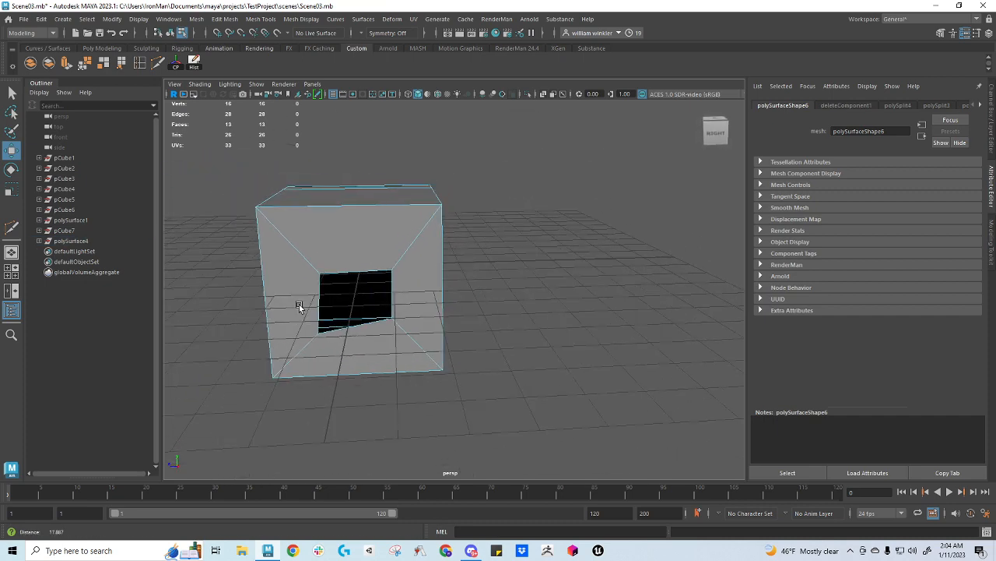
left_click_drag(299, 306, 418, 285, "alt")
right_click(418, 243)
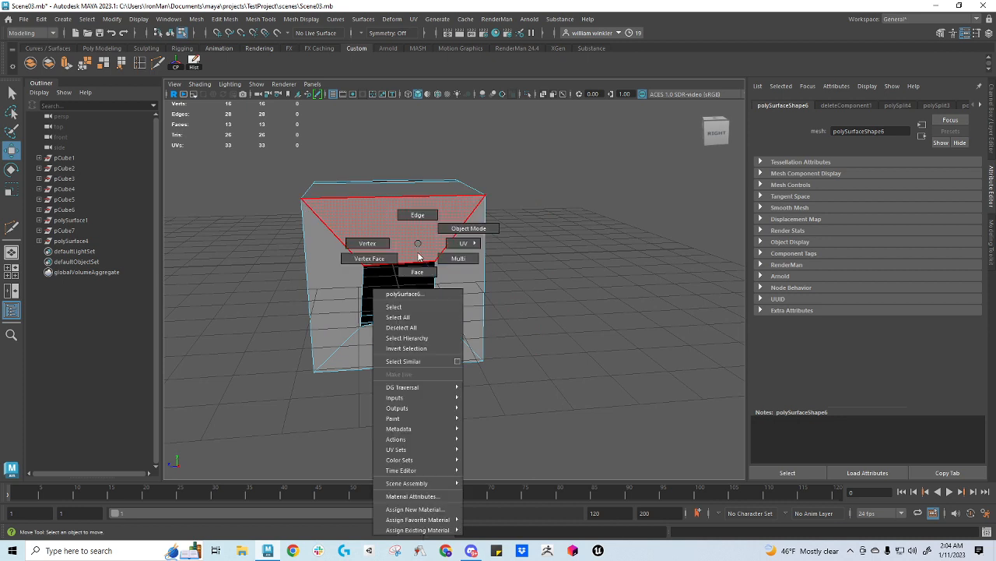
right_click_drag(402, 219, 418, 242)
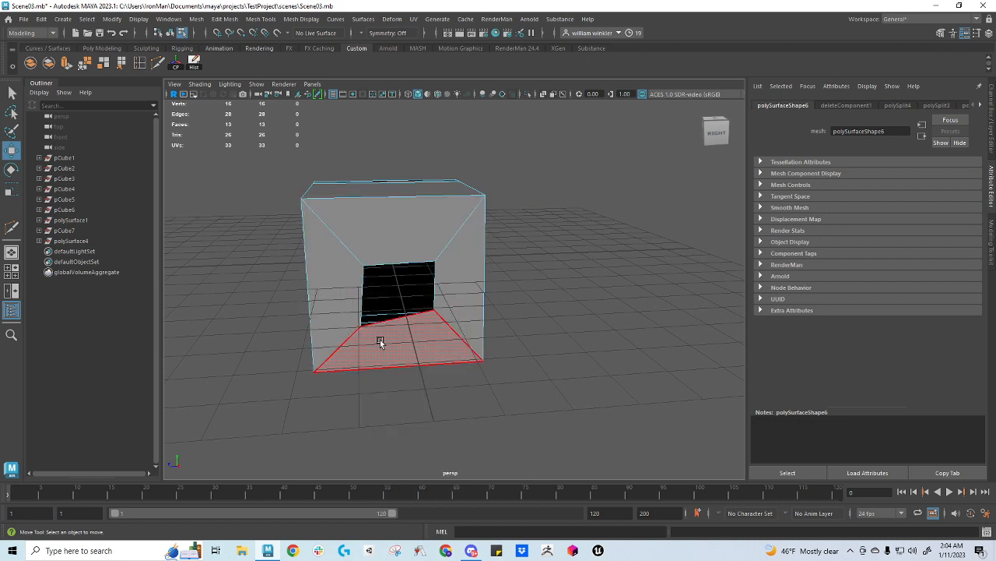
left_click(140, 63)
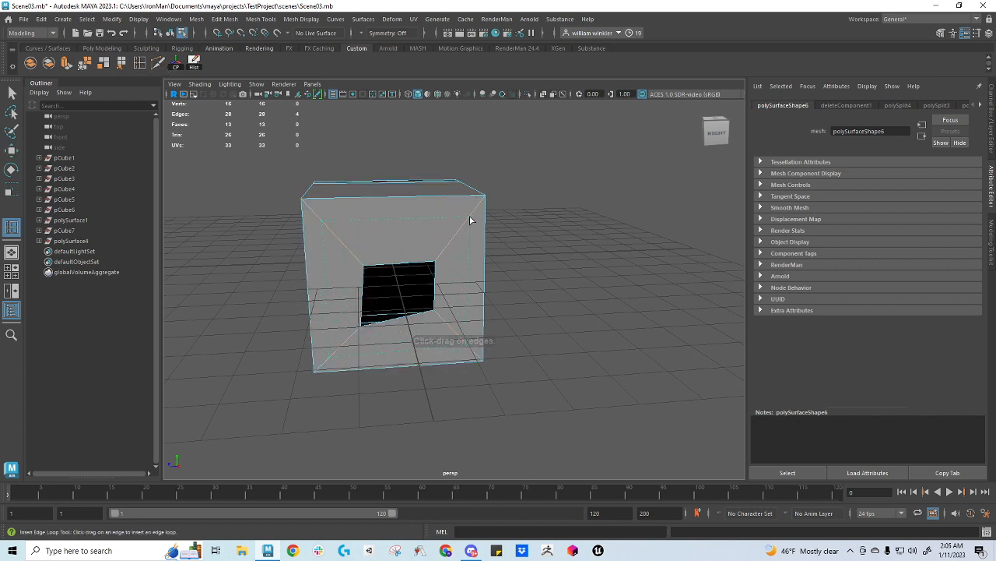
left_click(449, 236)
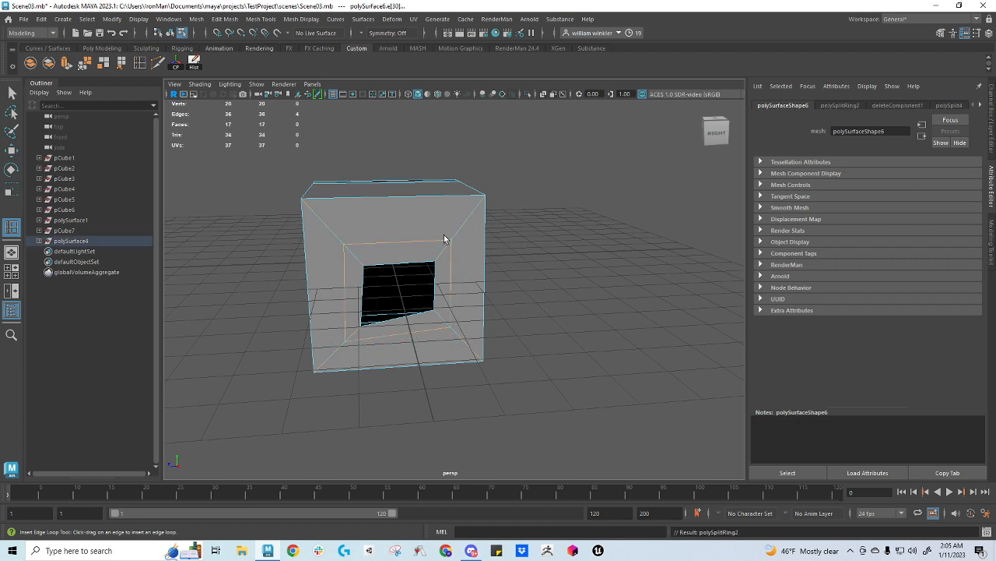
key("q")
right_click_drag(444, 239, 488, 201)
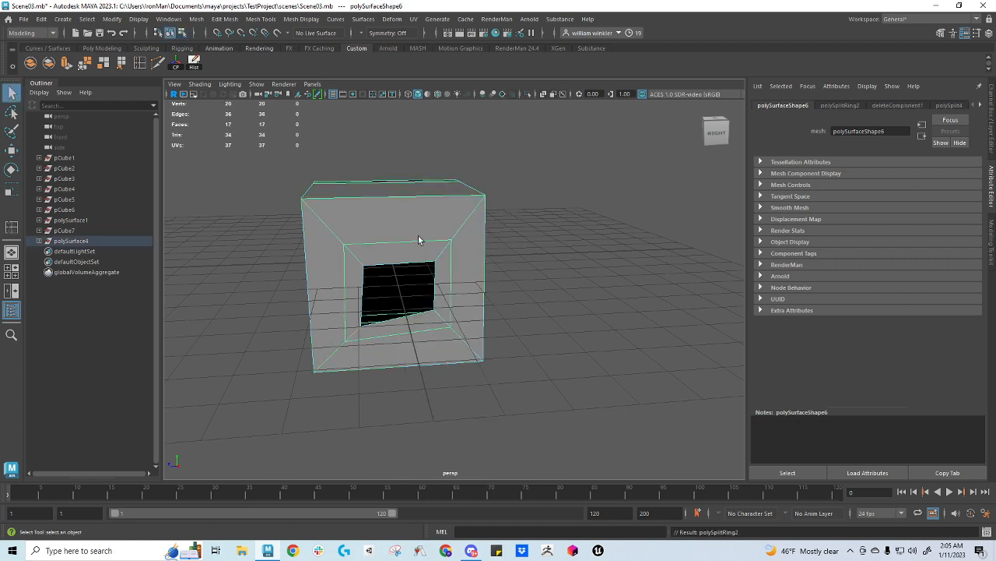